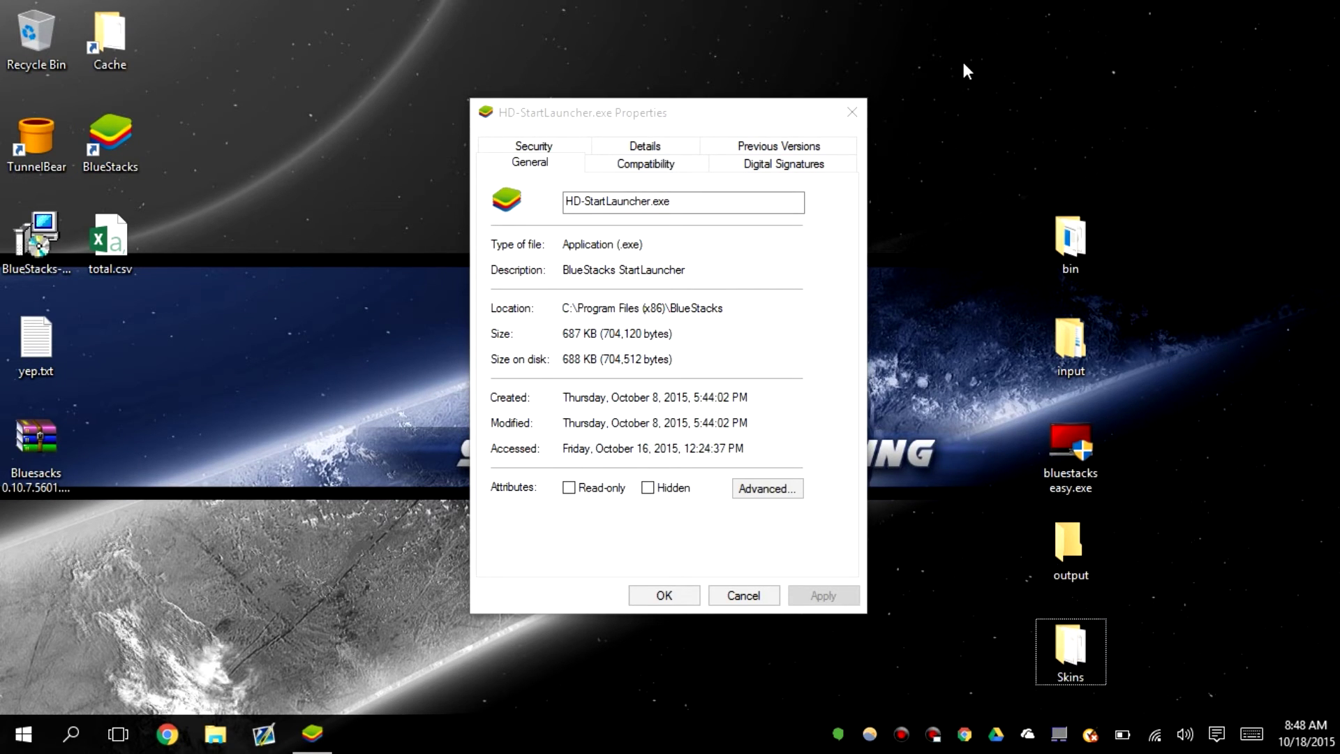
# Examine the file version details of HD-StartLauncher.exe and close its properties
pyautogui.click(673, 147)
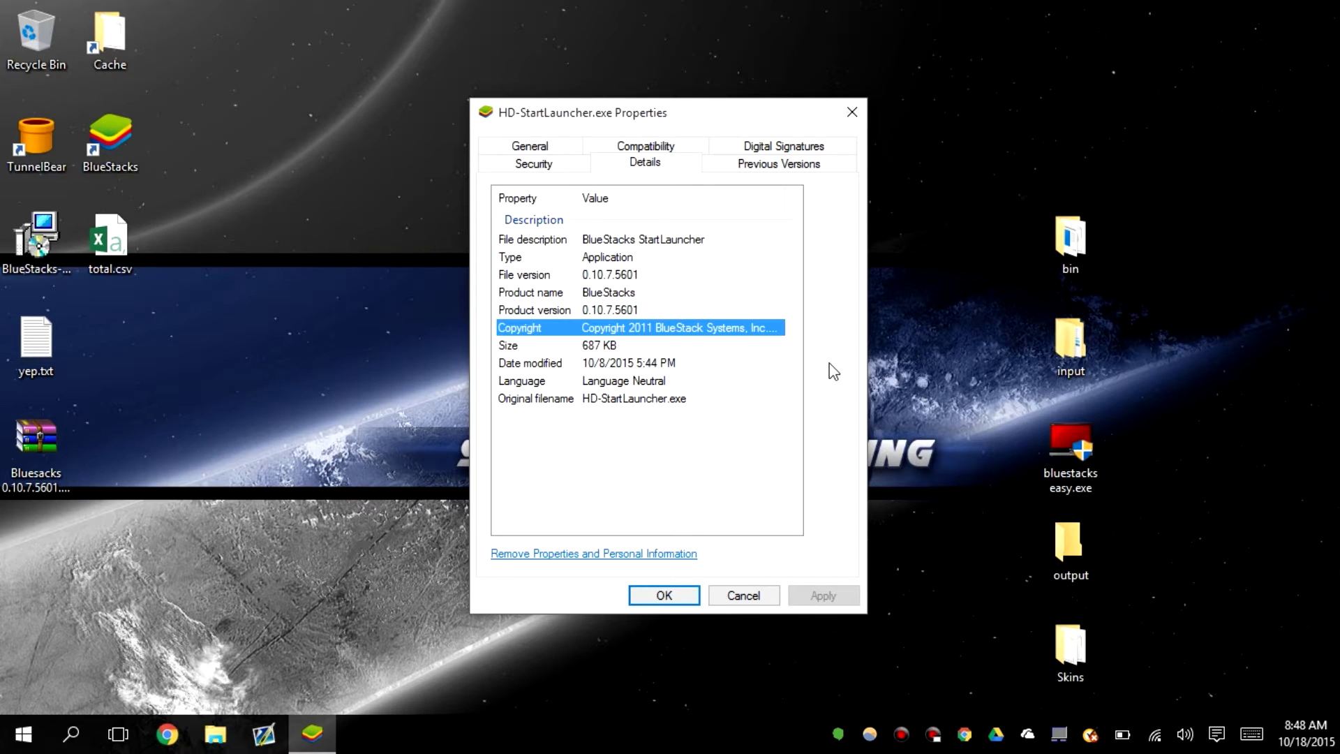
pyautogui.click(852, 113)
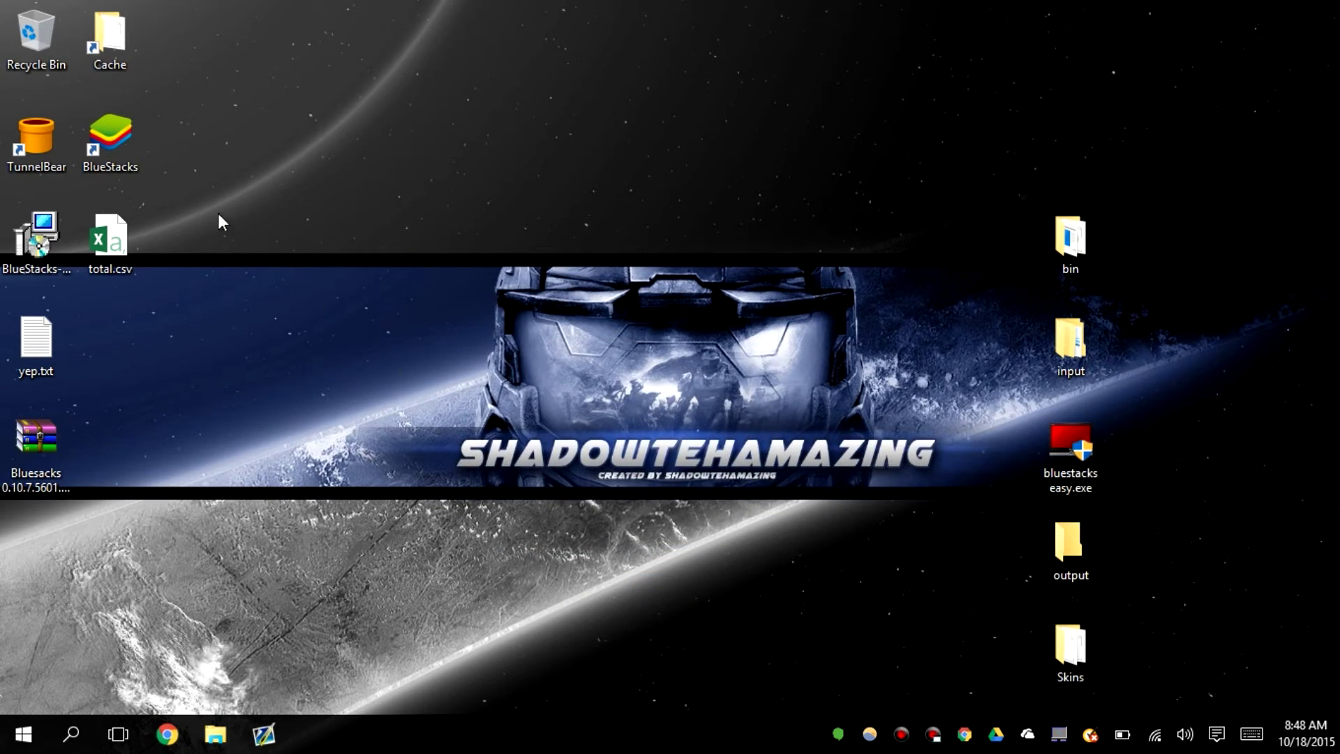
# Launch BlueStacks, view all of its installed apps, and close the player window
pyautogui.click(86, 118)
pyautogui.doubleClick(86, 119)
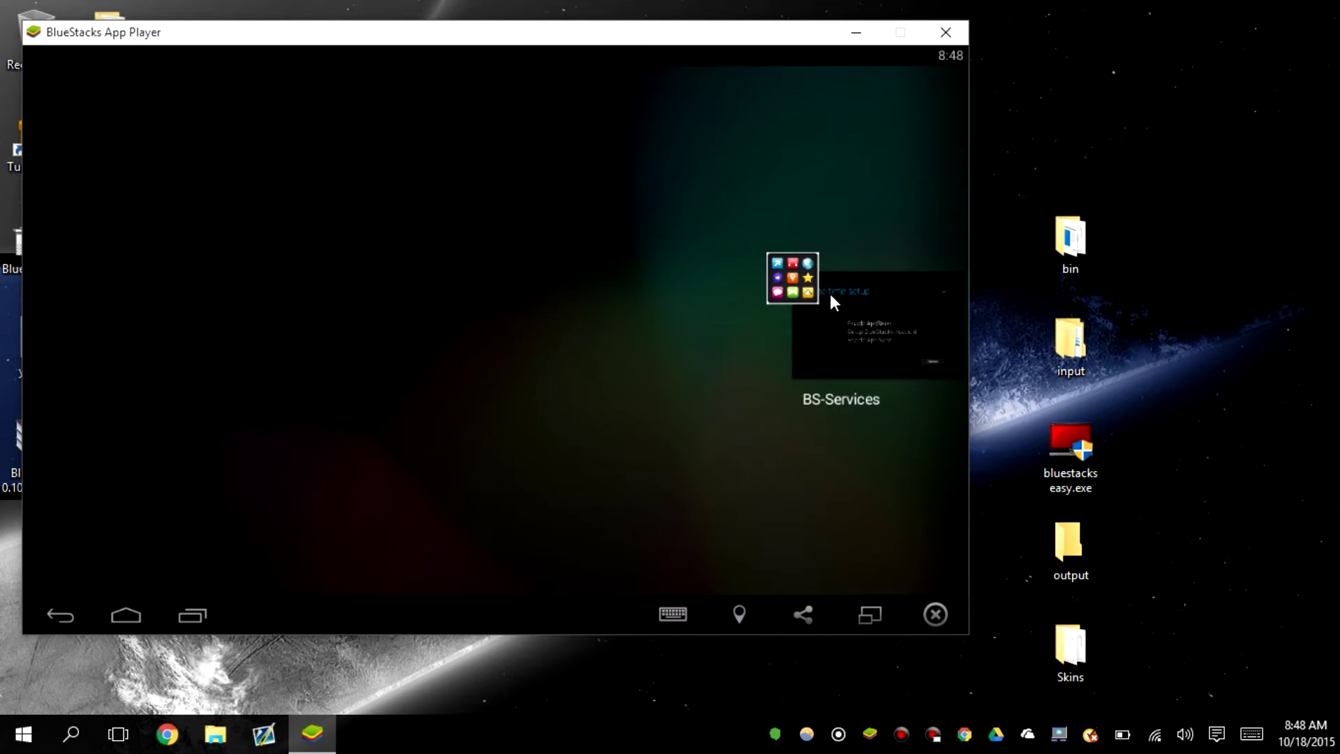
pyautogui.moveTo(831, 294); pyautogui.dragTo(655, 489)
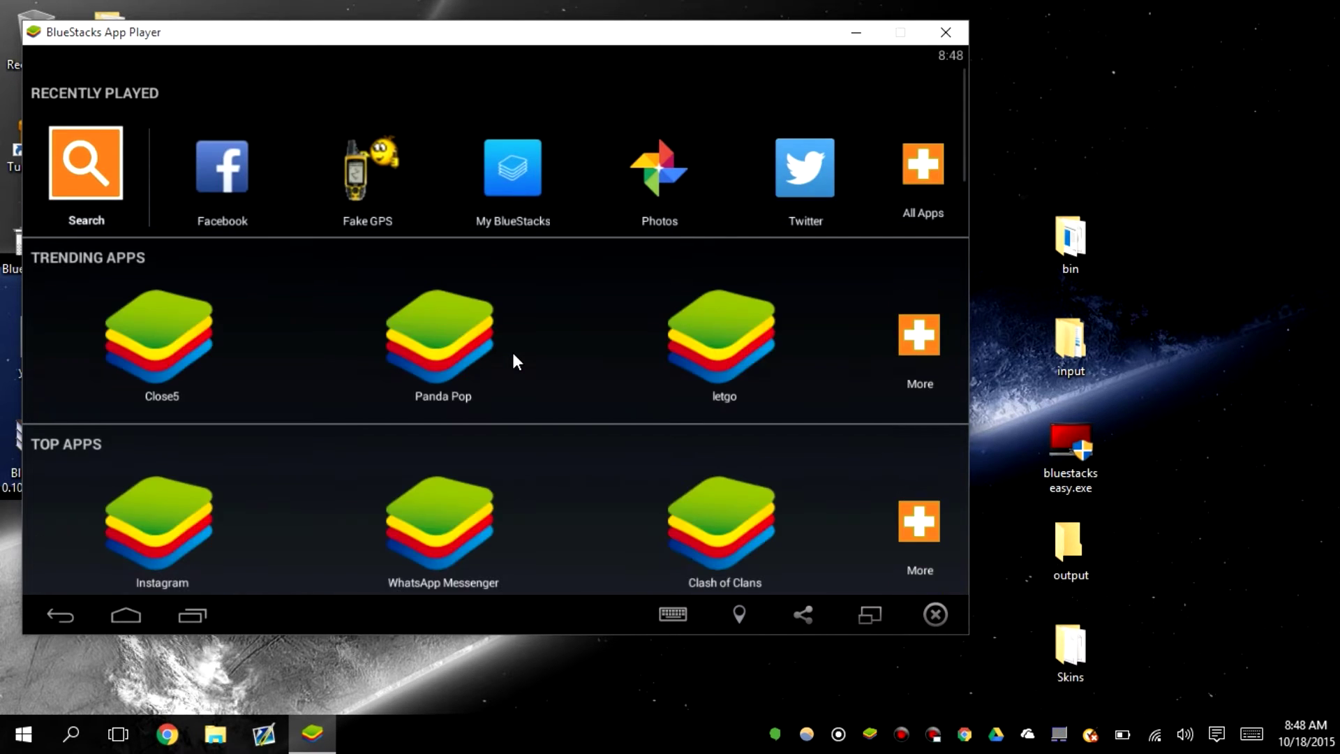
pyautogui.click(923, 185)
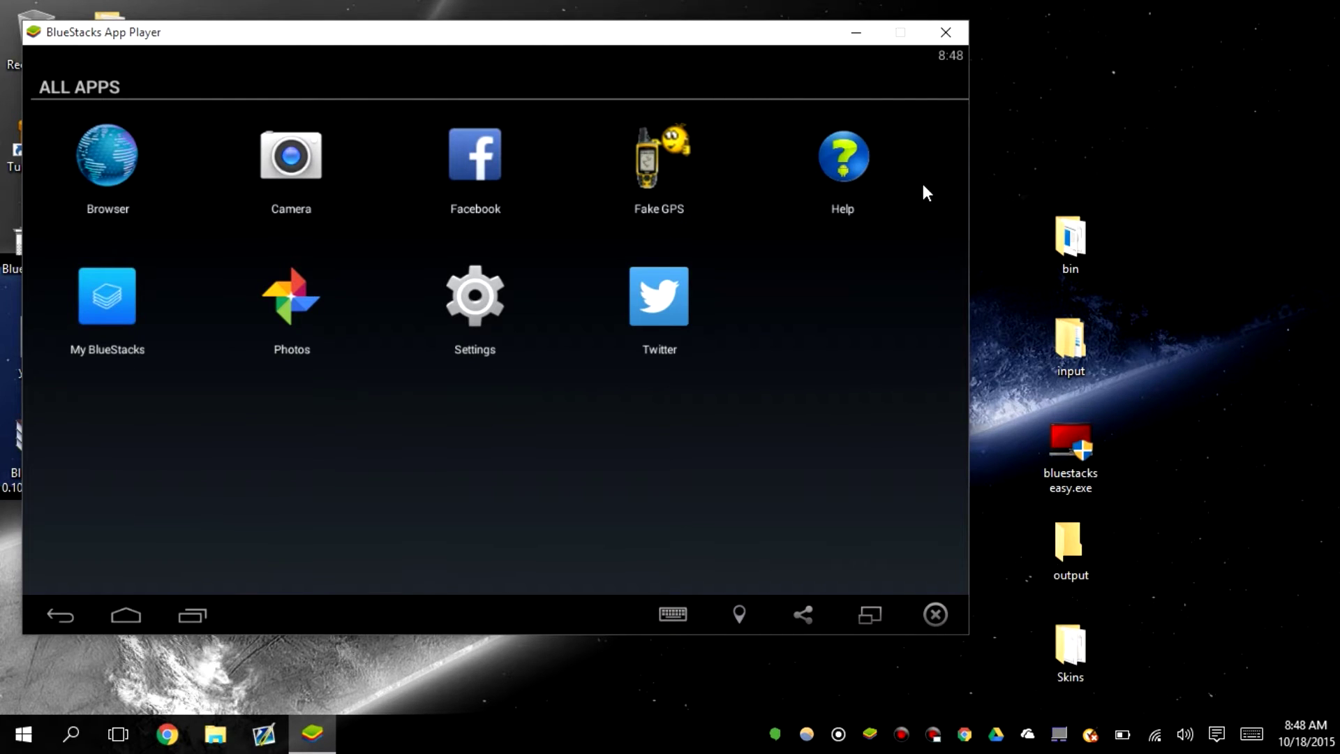
pyautogui.click(946, 33)
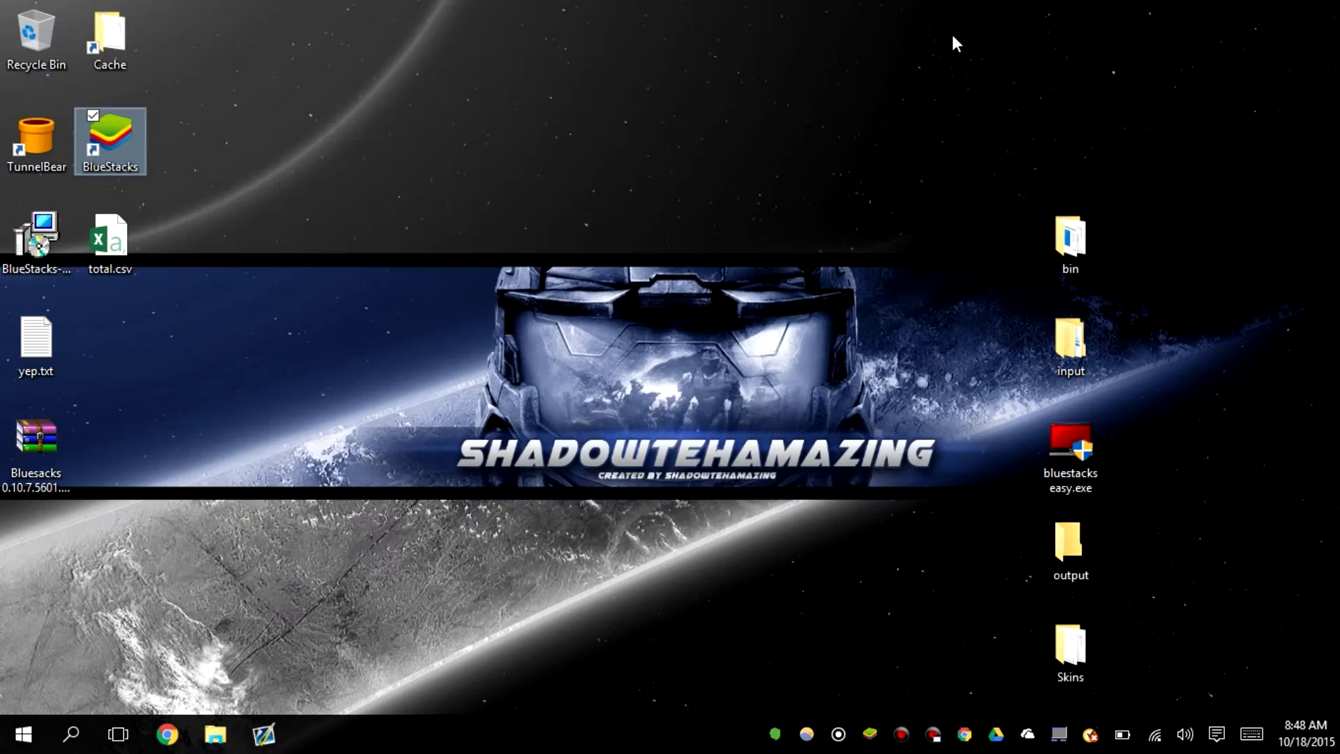
# Launch bluestacks easy.exe from the desktop, enable On Top, and run the BlueStacks compatibility check
pyautogui.doubleClick(1072, 464)
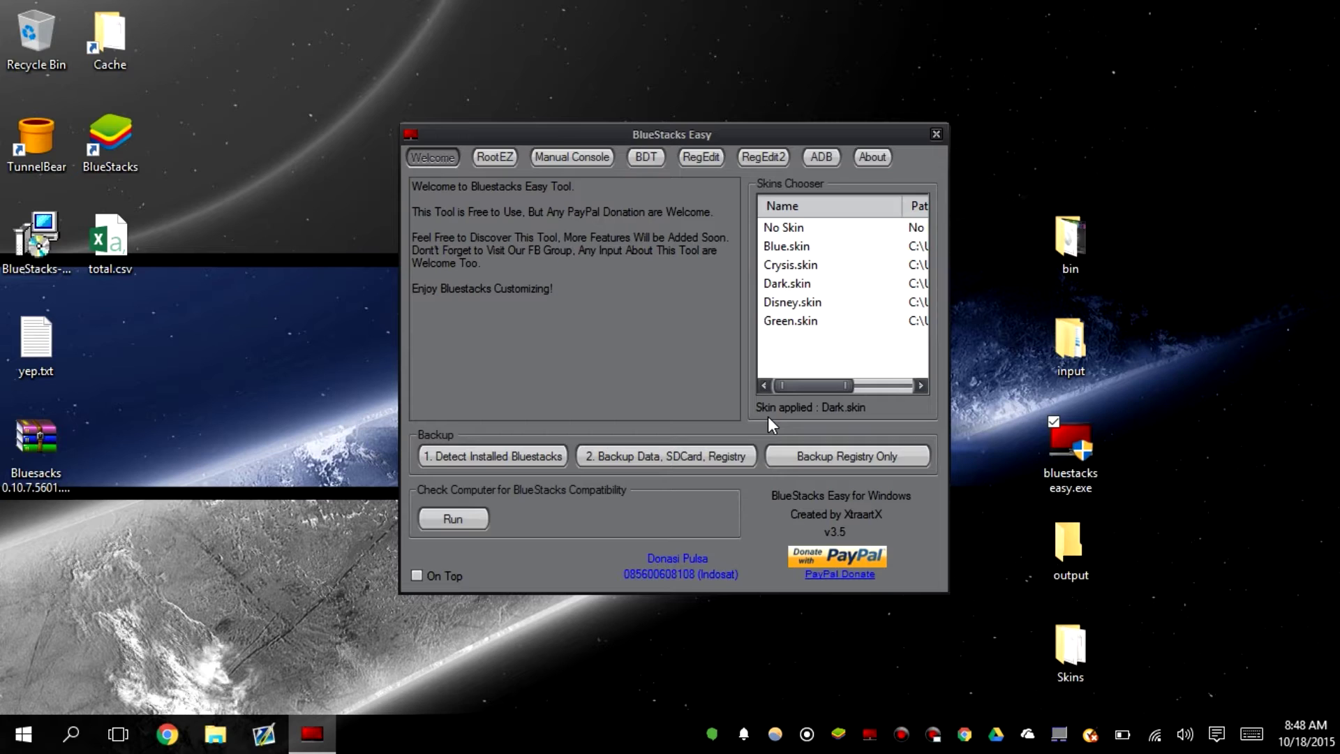
pyautogui.click(444, 575)
pyautogui.click(477, 518)
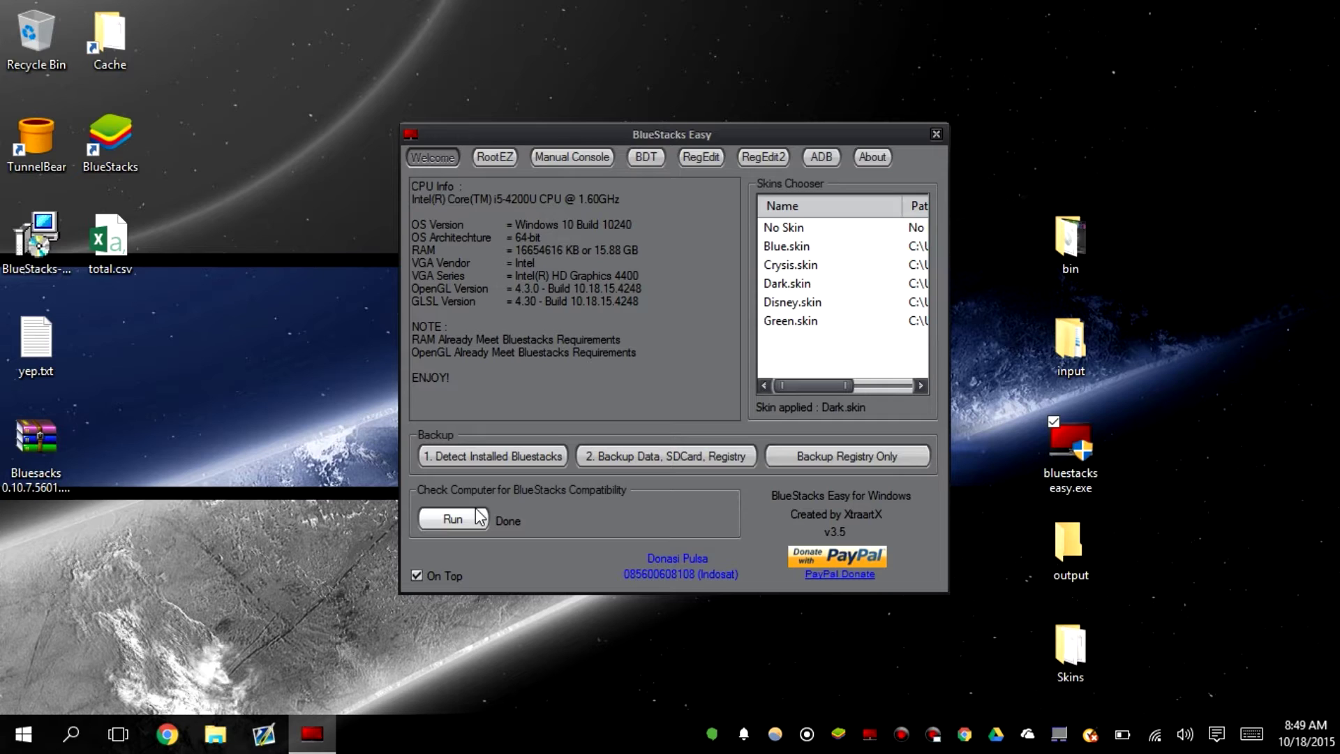
# For RootEZ, auto-detect Root.fs from the installed BlueStacks, choose the KitKat version, and enable Signature
pyautogui.click(495, 157)
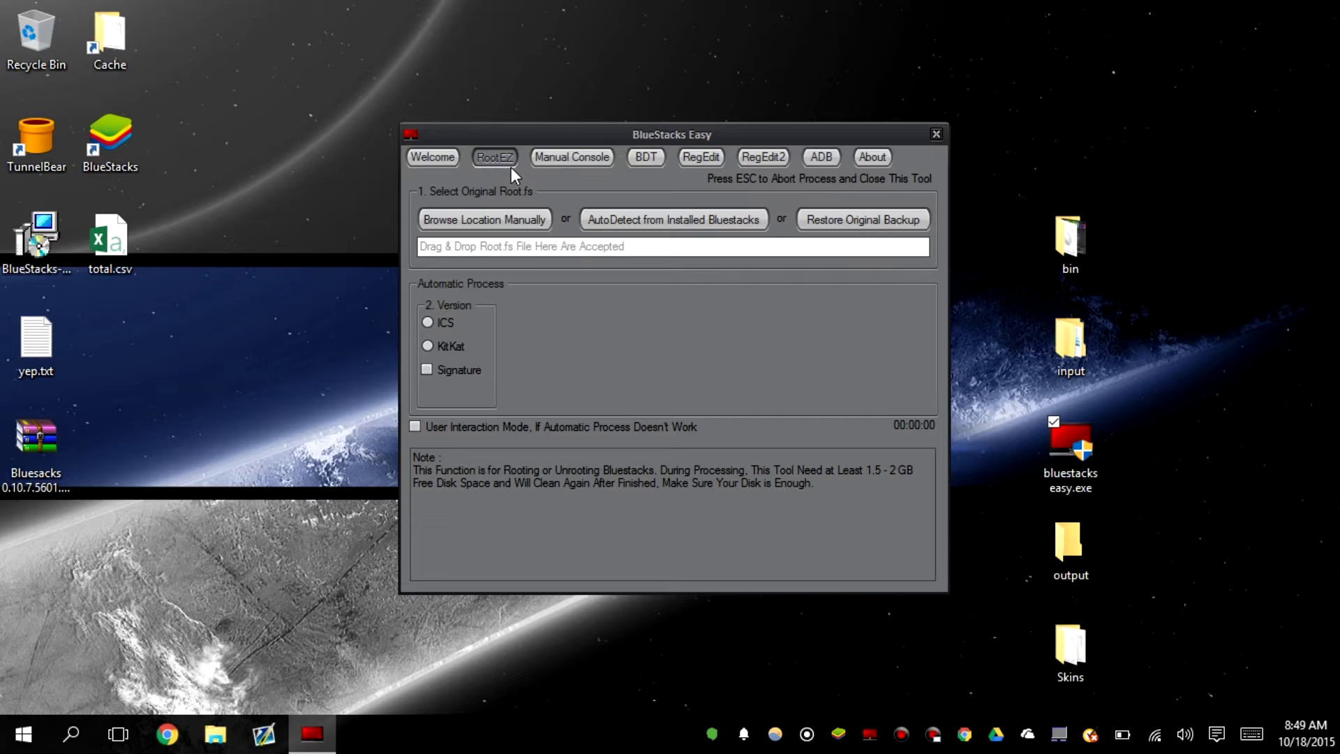
pyautogui.click(428, 346)
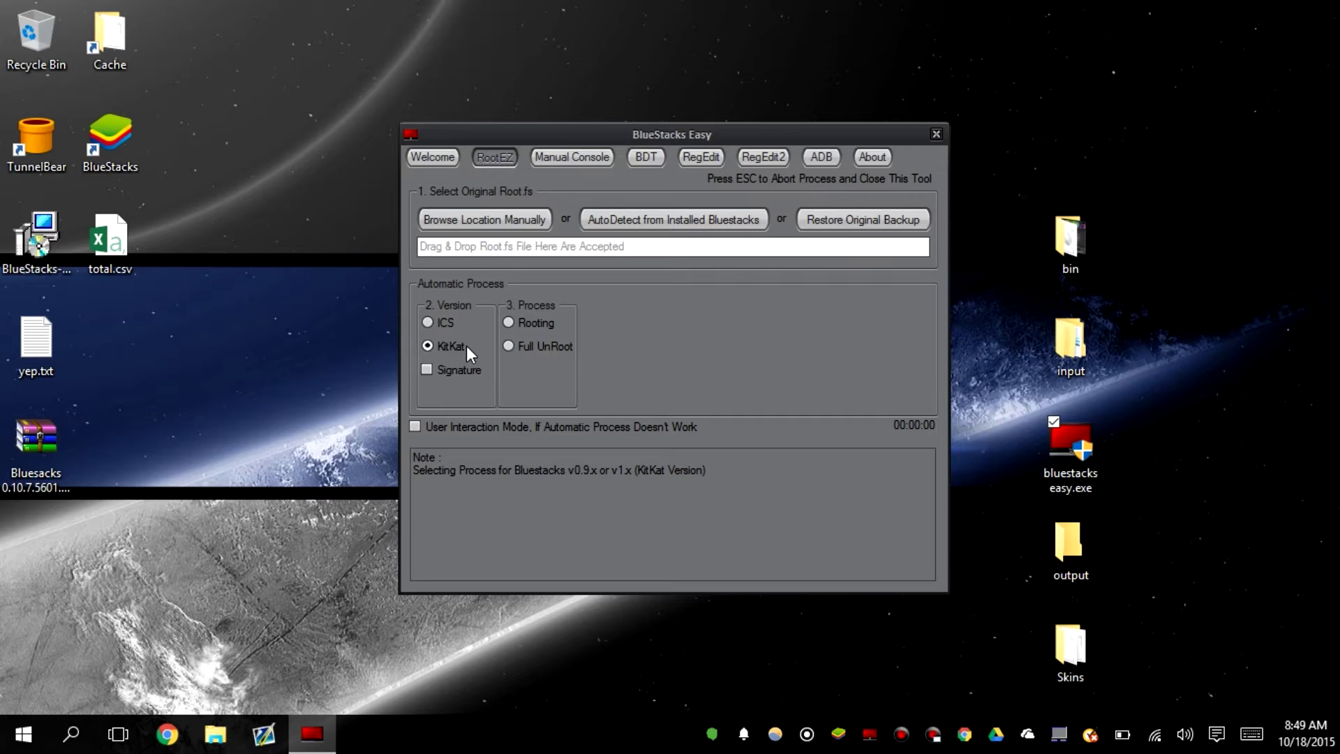
pyautogui.click(713, 220)
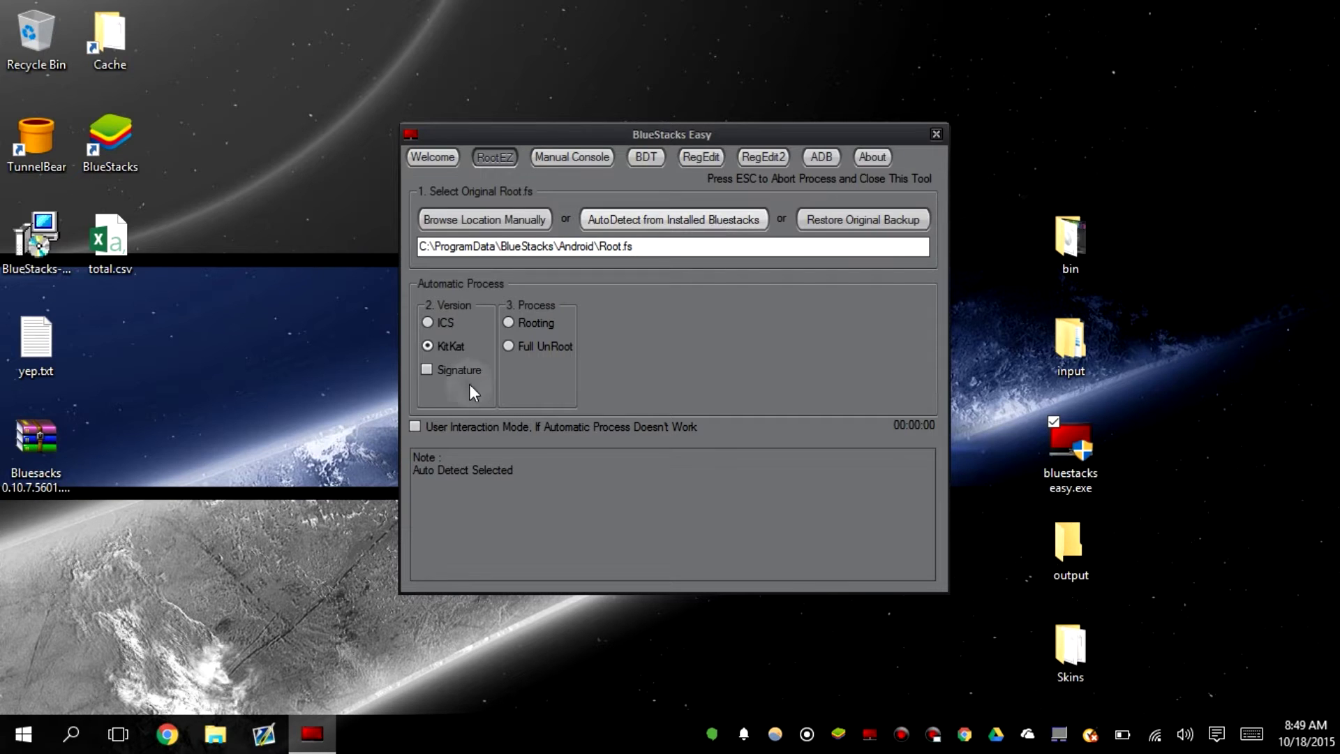
pyautogui.click(451, 375)
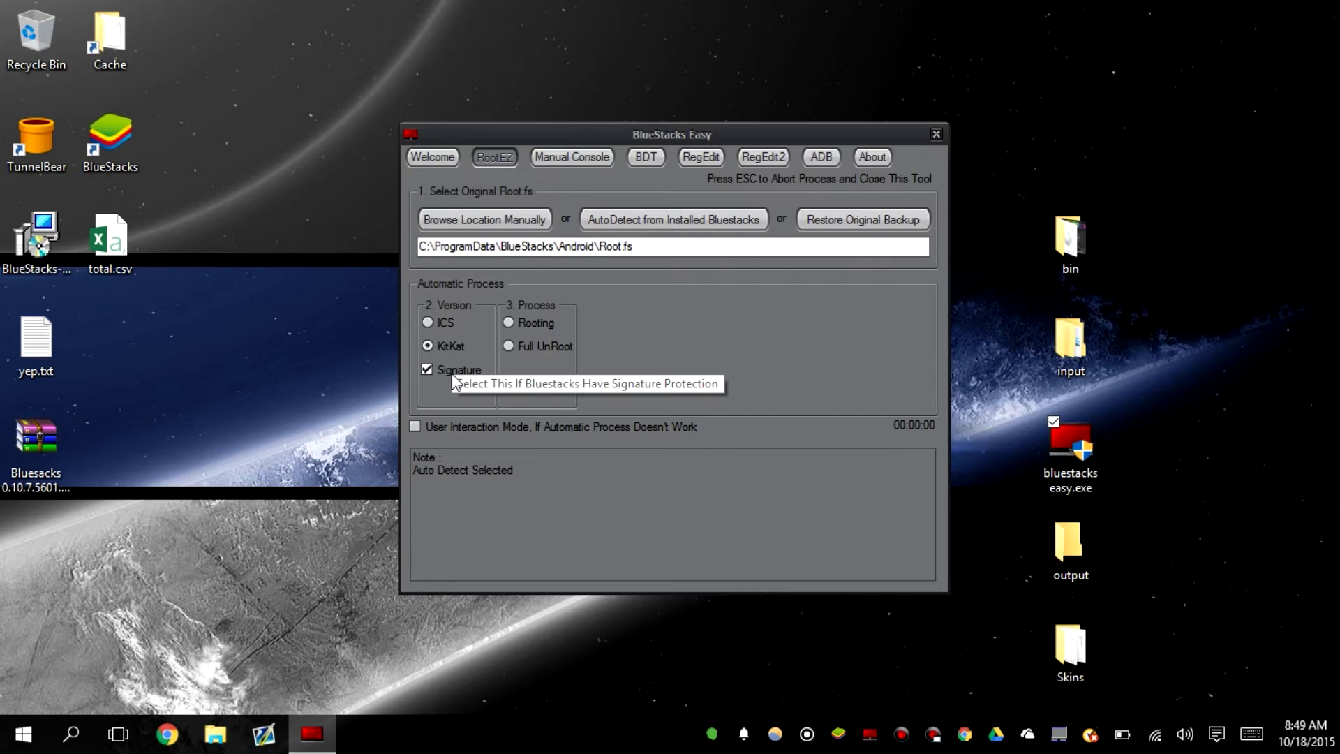
# Run the Rooting process using Method 2 with the Unsquashed System option enabled
pyautogui.click(539, 326)
pyautogui.click(622, 346)
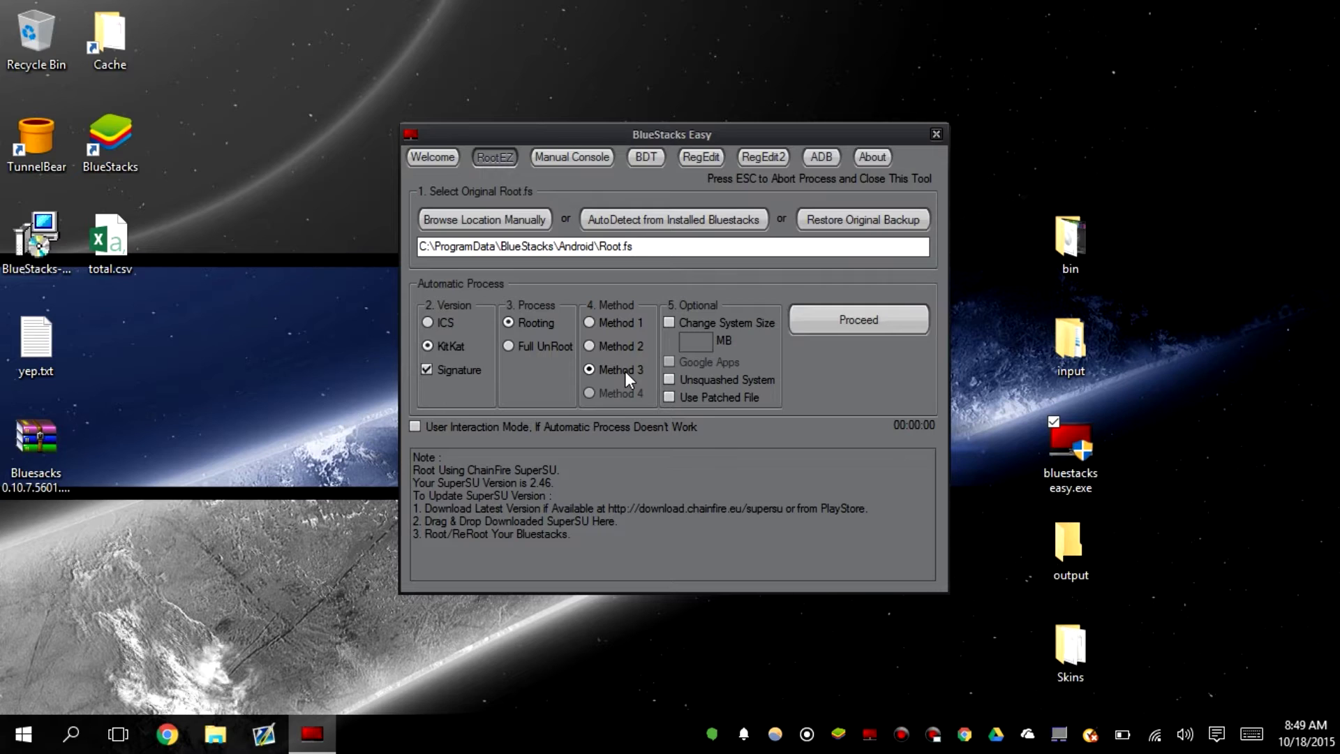
pyautogui.click(626, 347)
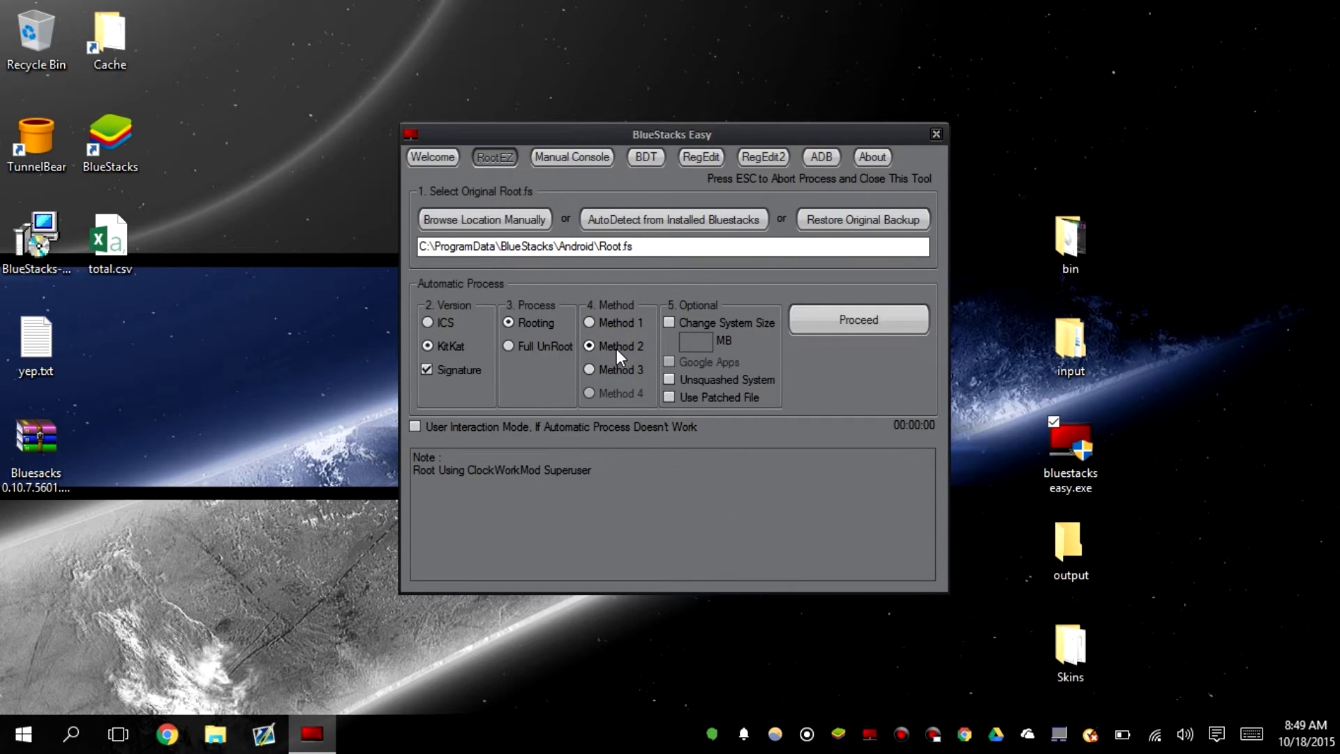
pyautogui.click(744, 379)
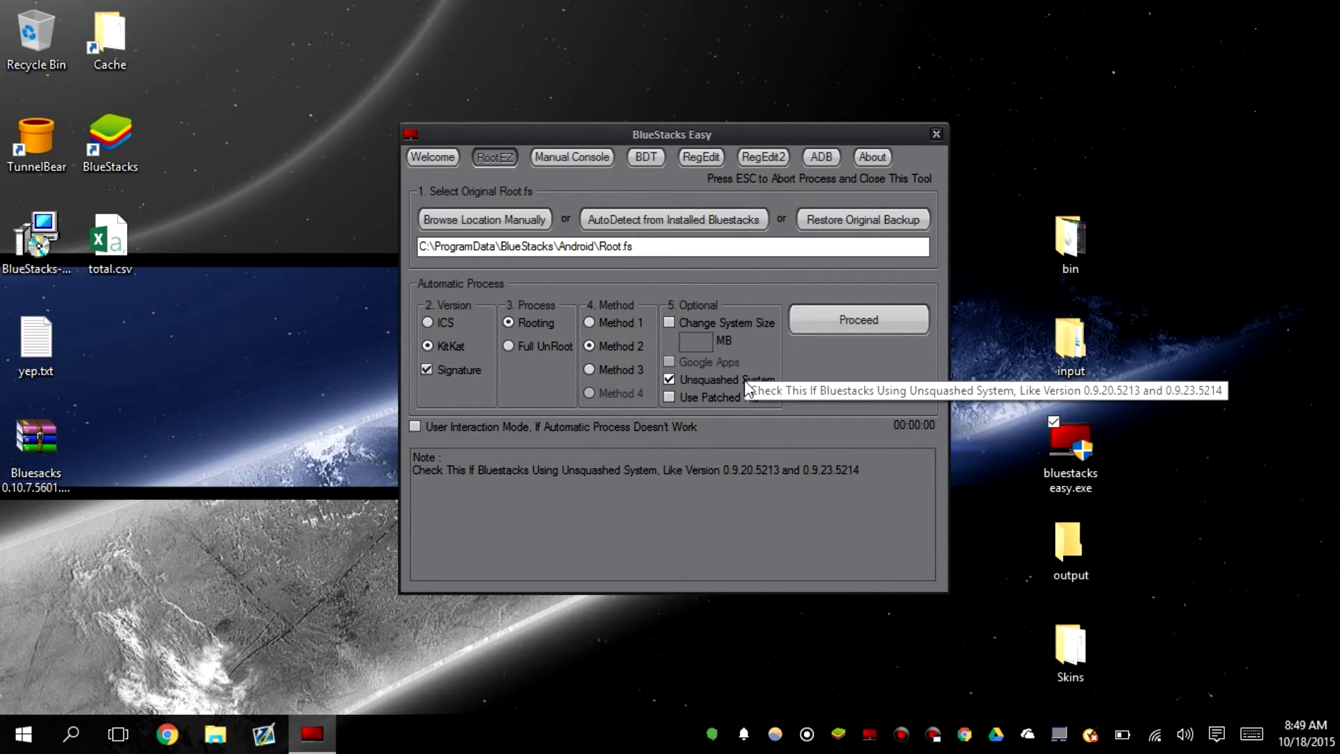
pyautogui.click(870, 328)
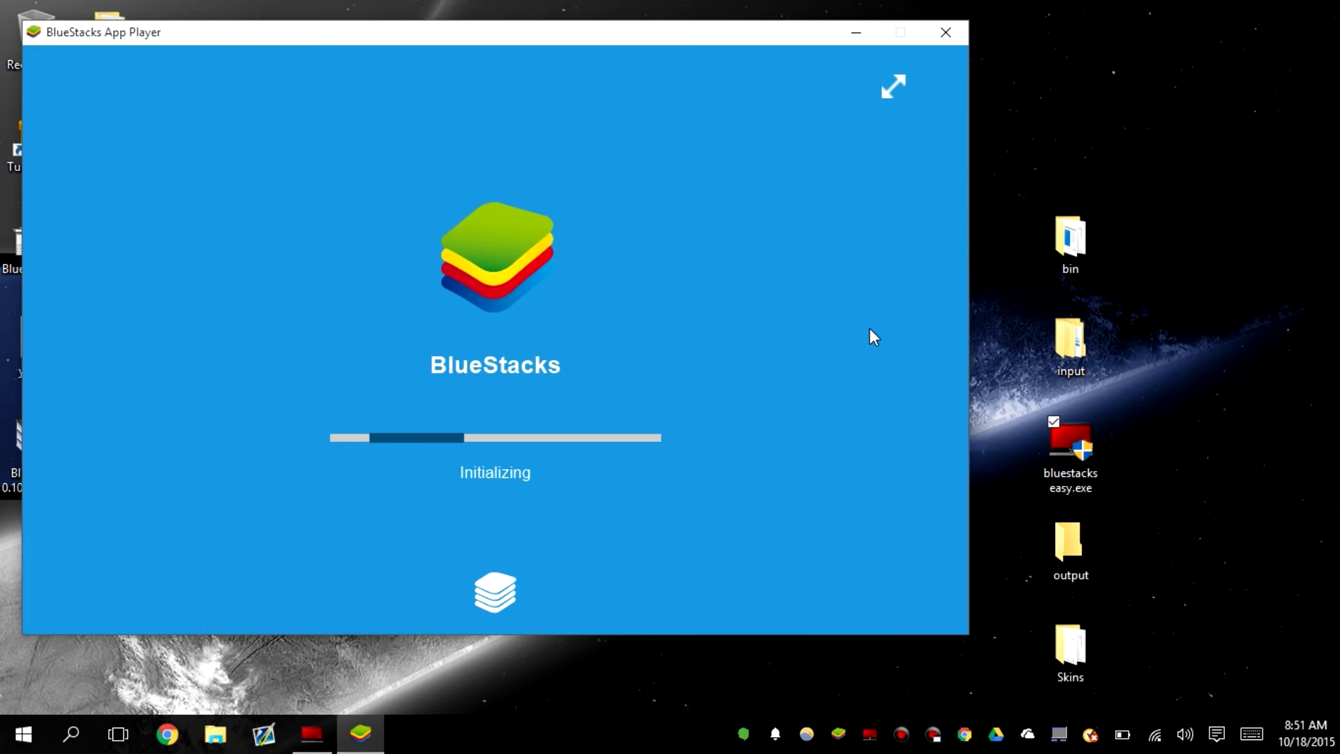
# Switch back to BlueStacks Easy and change the BlueStacks memory to 2000 MB
pyautogui.click(315, 737)
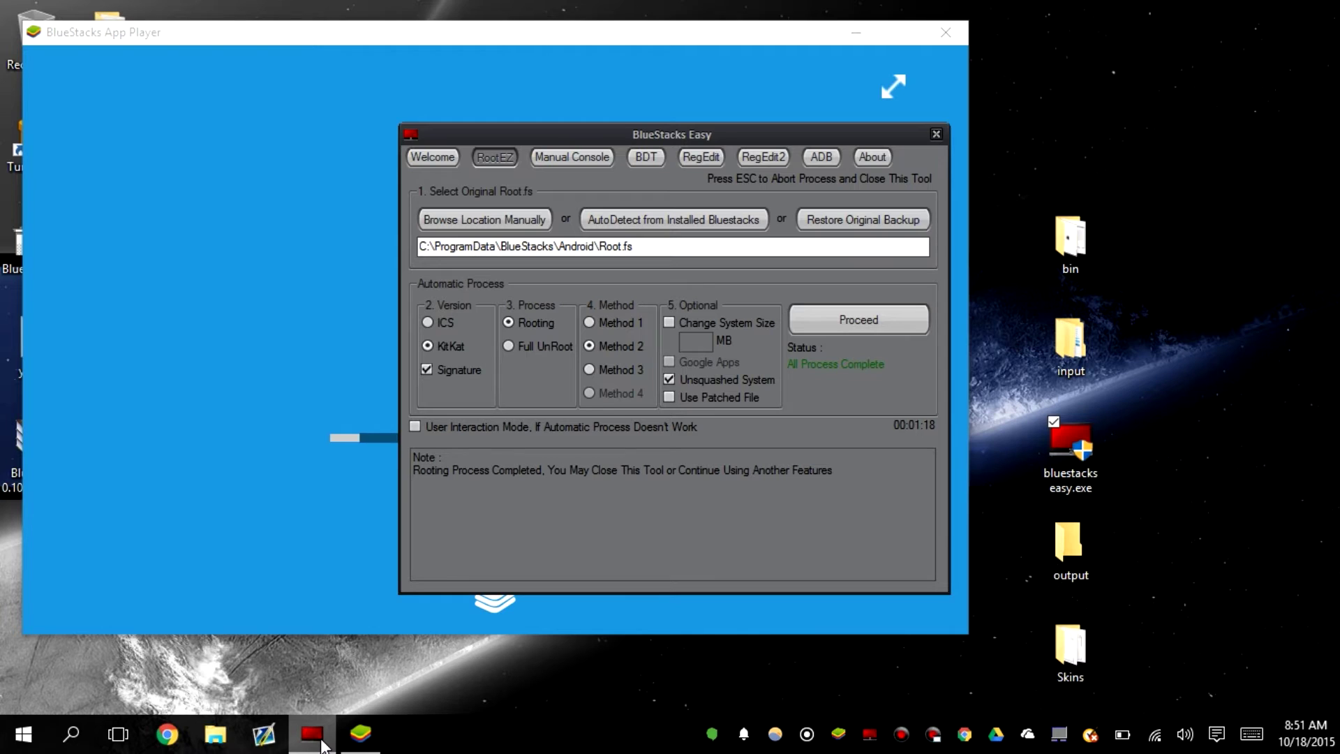
pyautogui.click(638, 166)
pyautogui.click(698, 157)
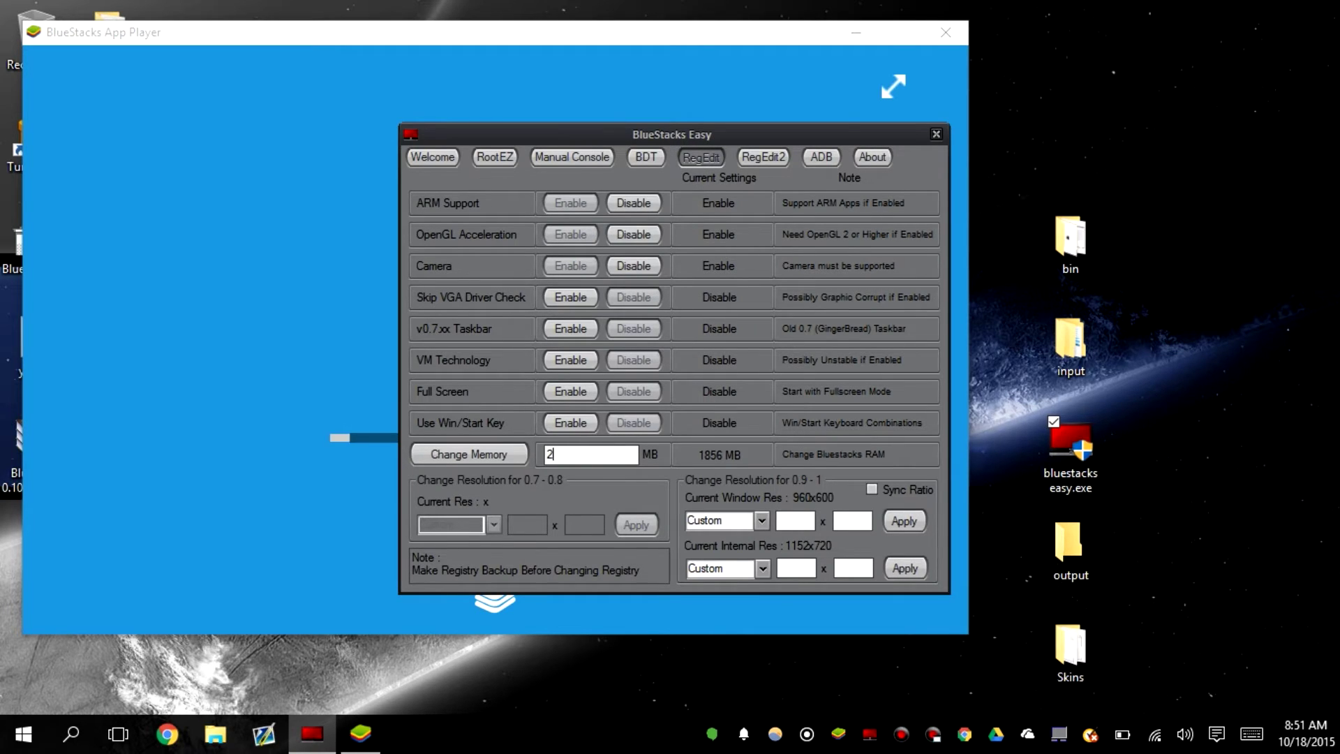
pyautogui.click(469, 454)
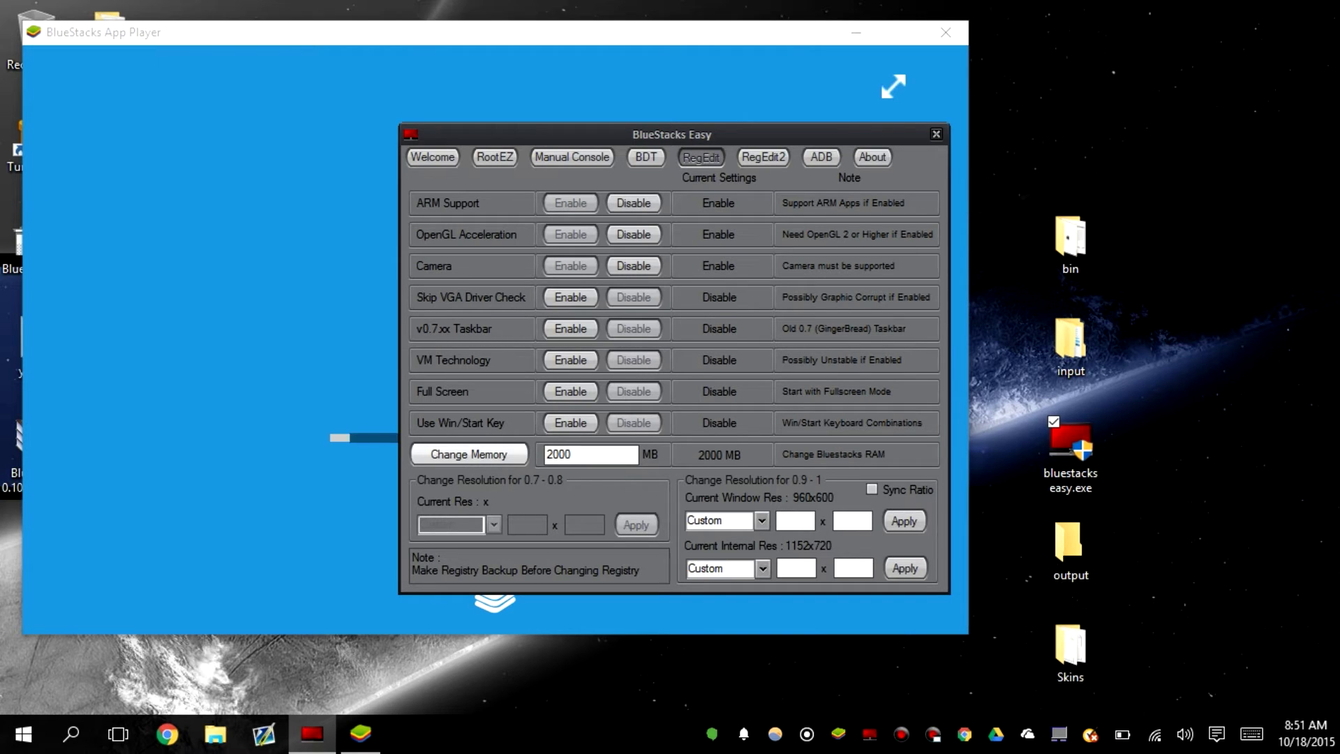
# Create new 32 GB Data.sparsefs and SDCard.sparsefs file systems
pyautogui.click(646, 157)
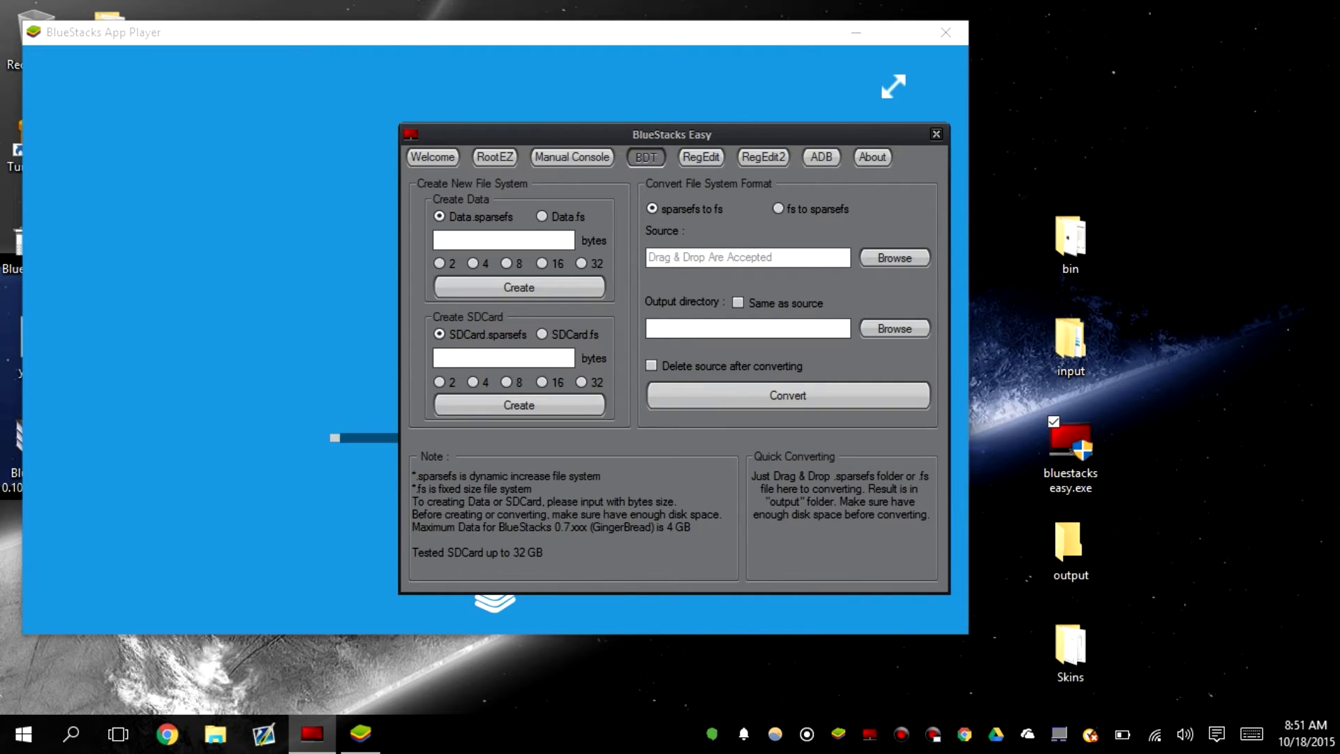
pyautogui.click(582, 263)
pyautogui.click(581, 382)
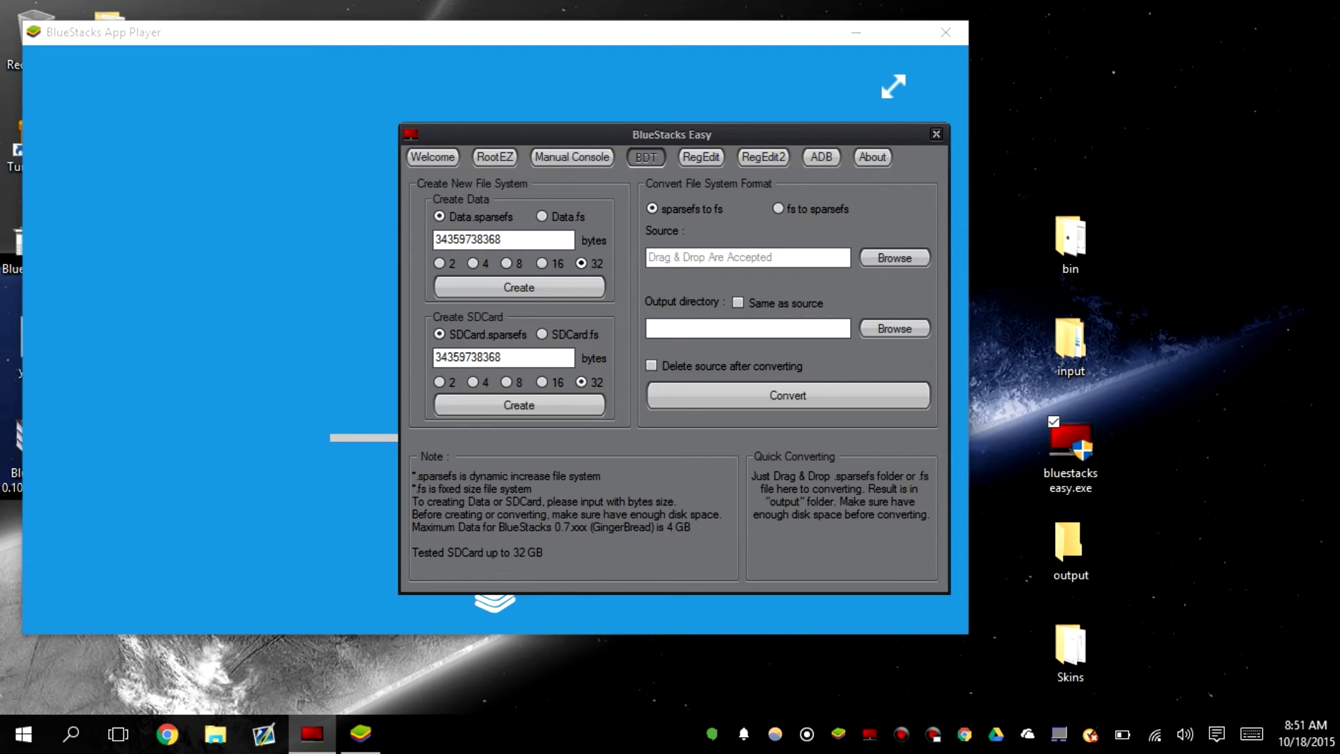
pyautogui.click(519, 287)
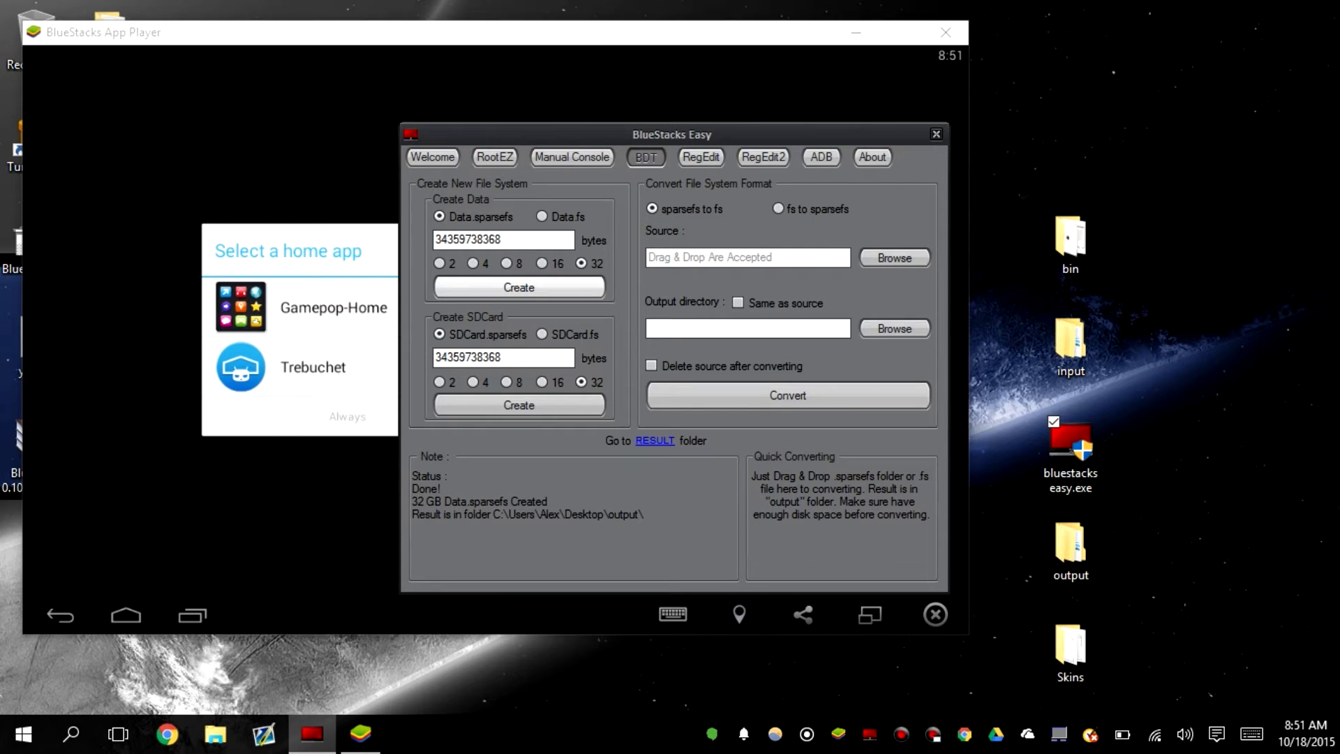
pyautogui.click(518, 405)
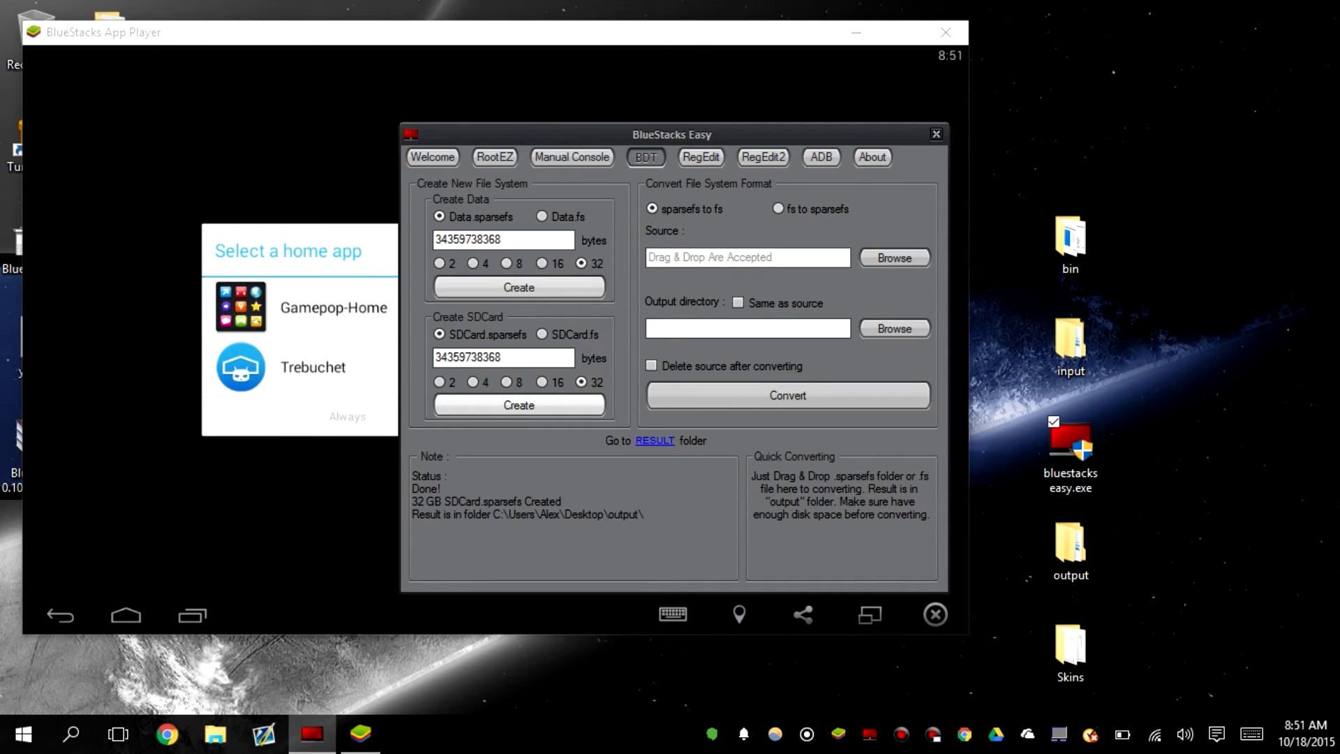
# Close BlueStacks App Player and copy the Data.sparsefs and SDCard.sparsefs folders from the desktop's output folder
pyautogui.click(946, 32)
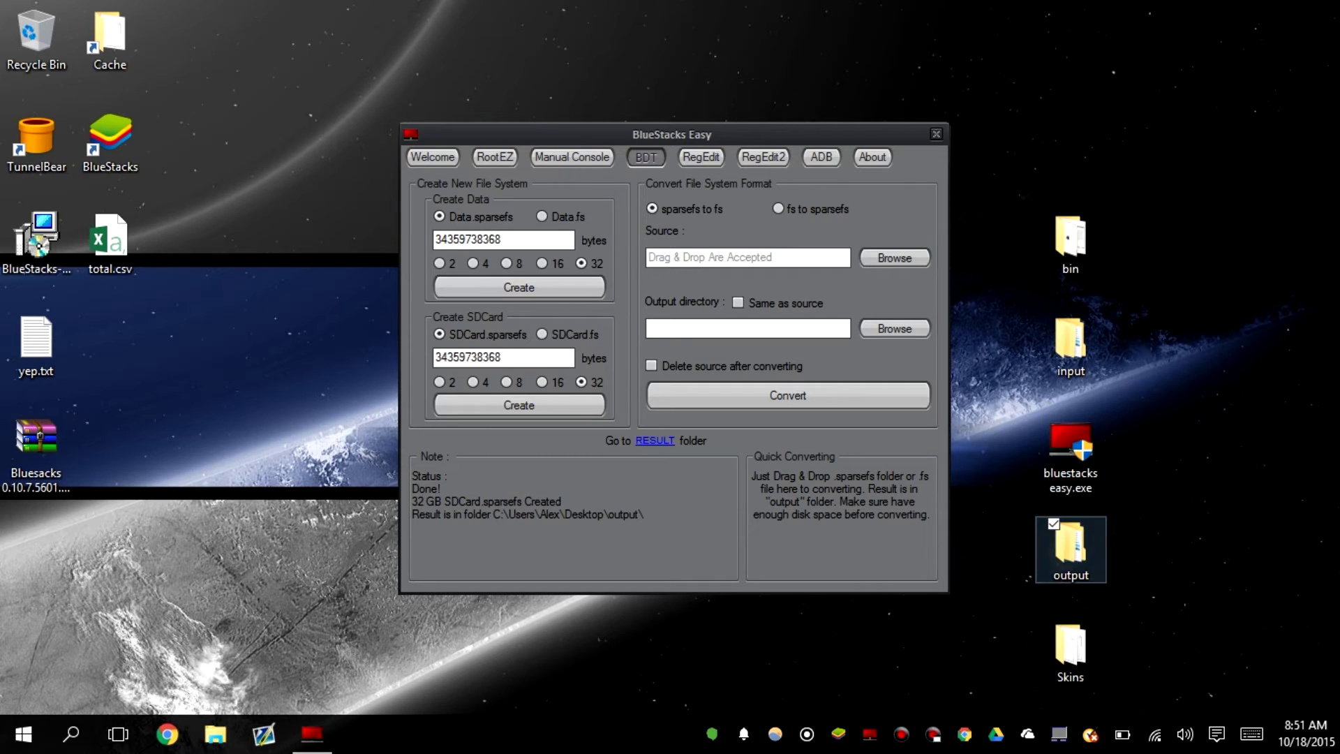
pyautogui.doubleClick(1070, 545)
pyautogui.moveTo(437, 231); pyautogui.dragTo(666, 397)
pyautogui.hotkey('ctrl', 'c')
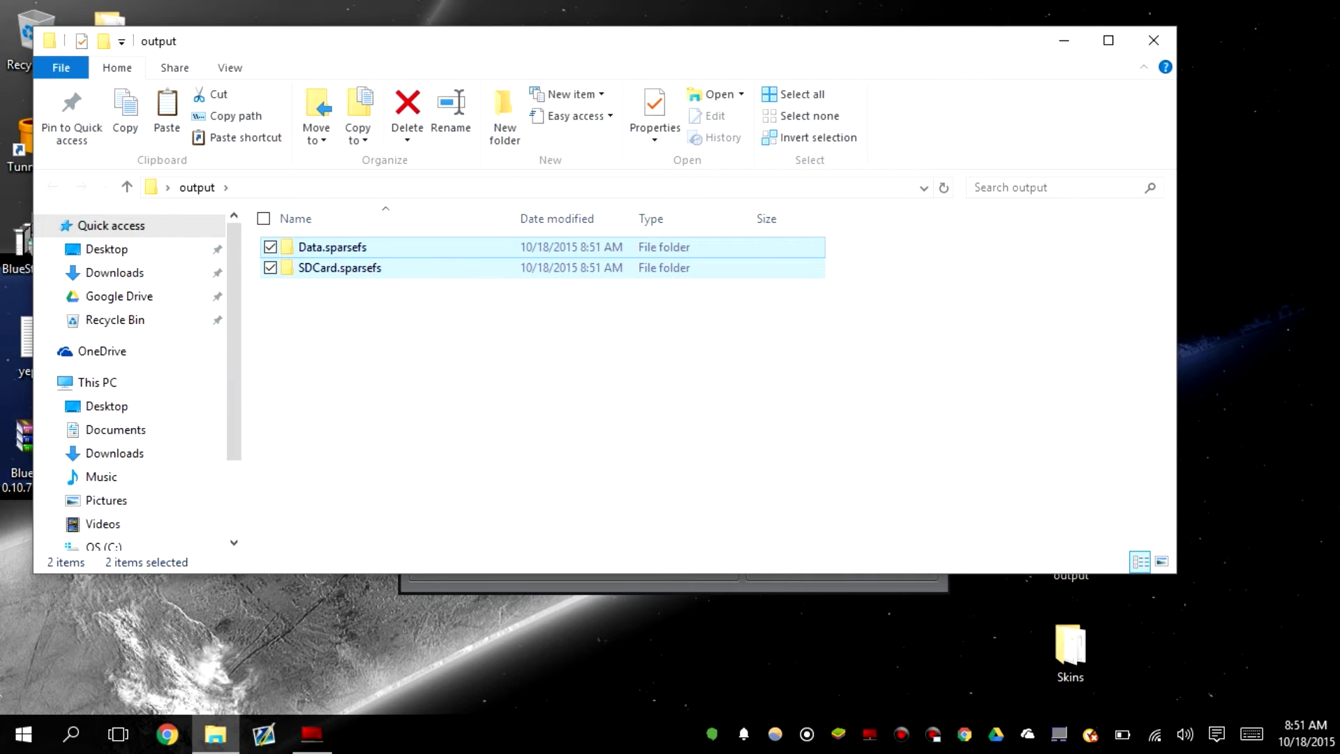
# Paste the copied folders into C:\ProgramData\BlueStacks\Android, replacing the existing files
pyautogui.moveTo(244, 485); pyautogui.dragTo(233, 484)
pyautogui.moveTo(223, 412); pyautogui.dragTo(223, 485)
pyautogui.click(143, 397)
pyautogui.click(124, 421)
pyautogui.doubleClick(321, 391)
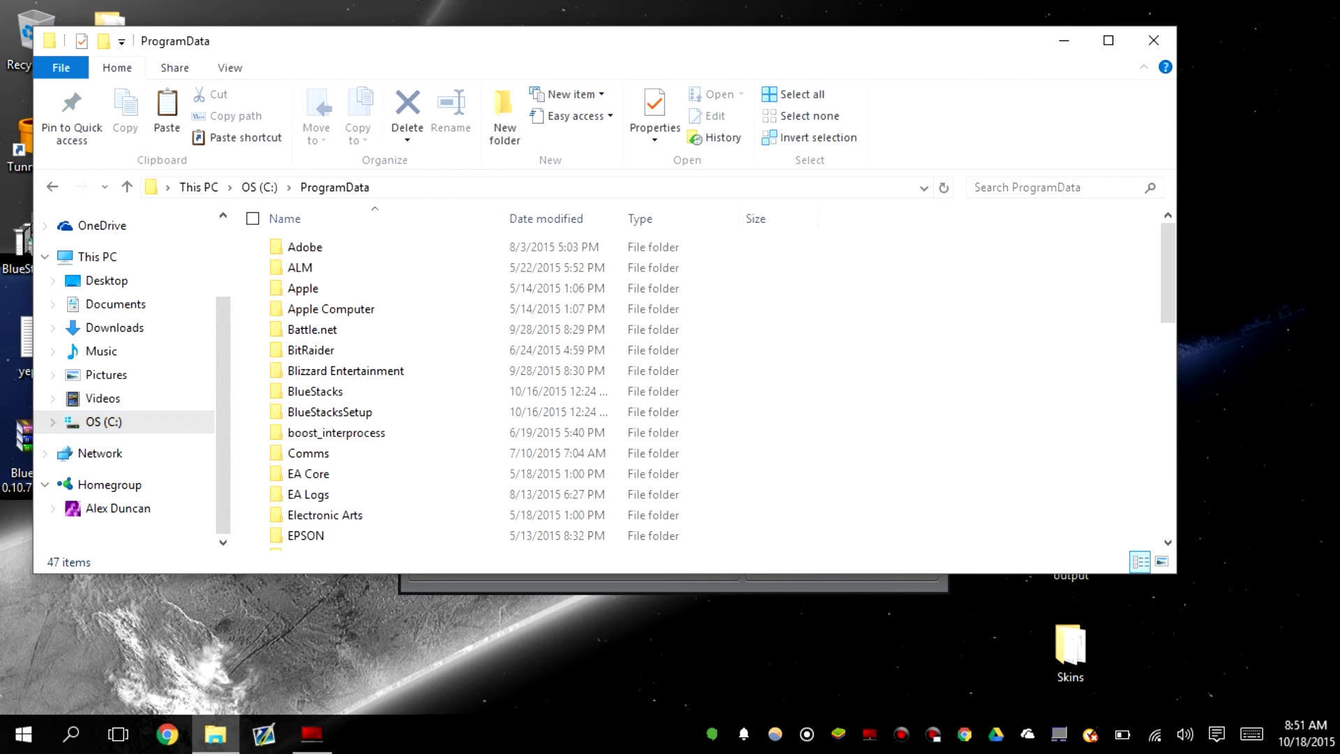
pyautogui.doubleClick(322, 391)
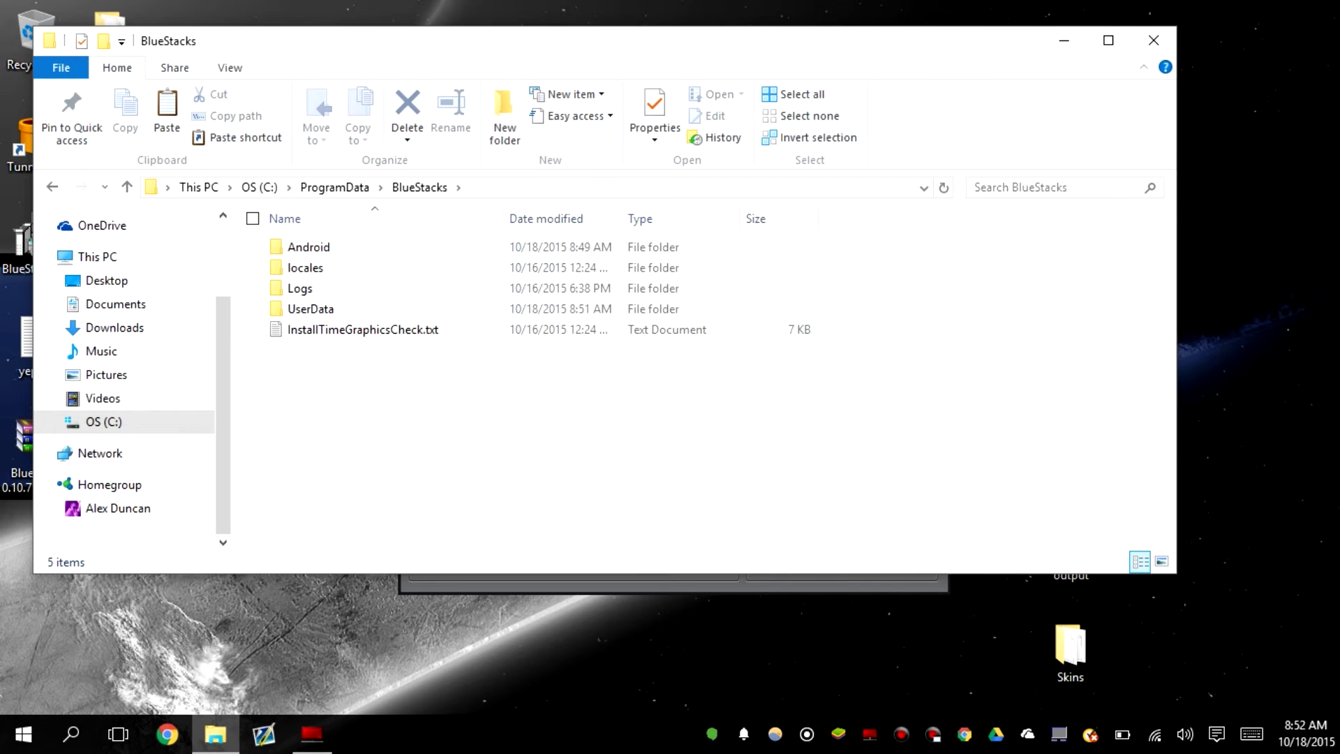
pyautogui.doubleClick(309, 247)
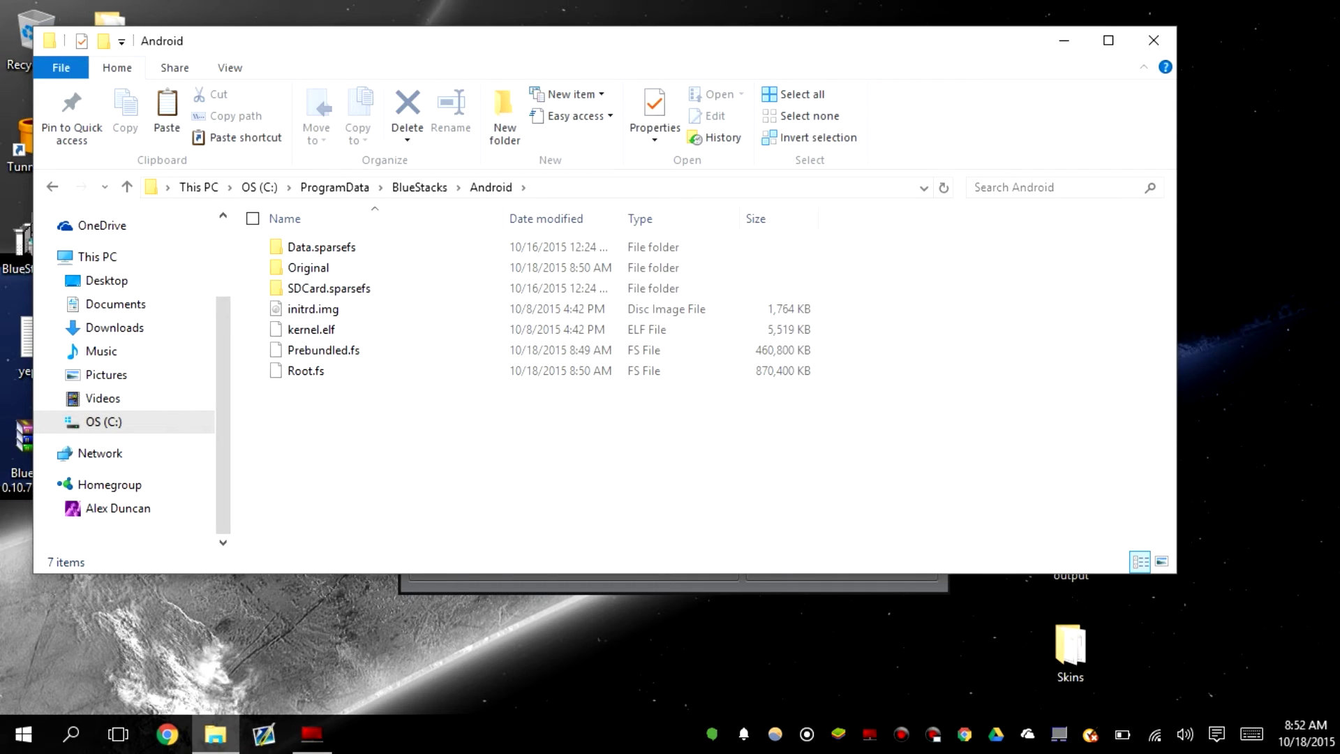
pyautogui.hotkey('ctrl', 'v')
pyautogui.press('Return')
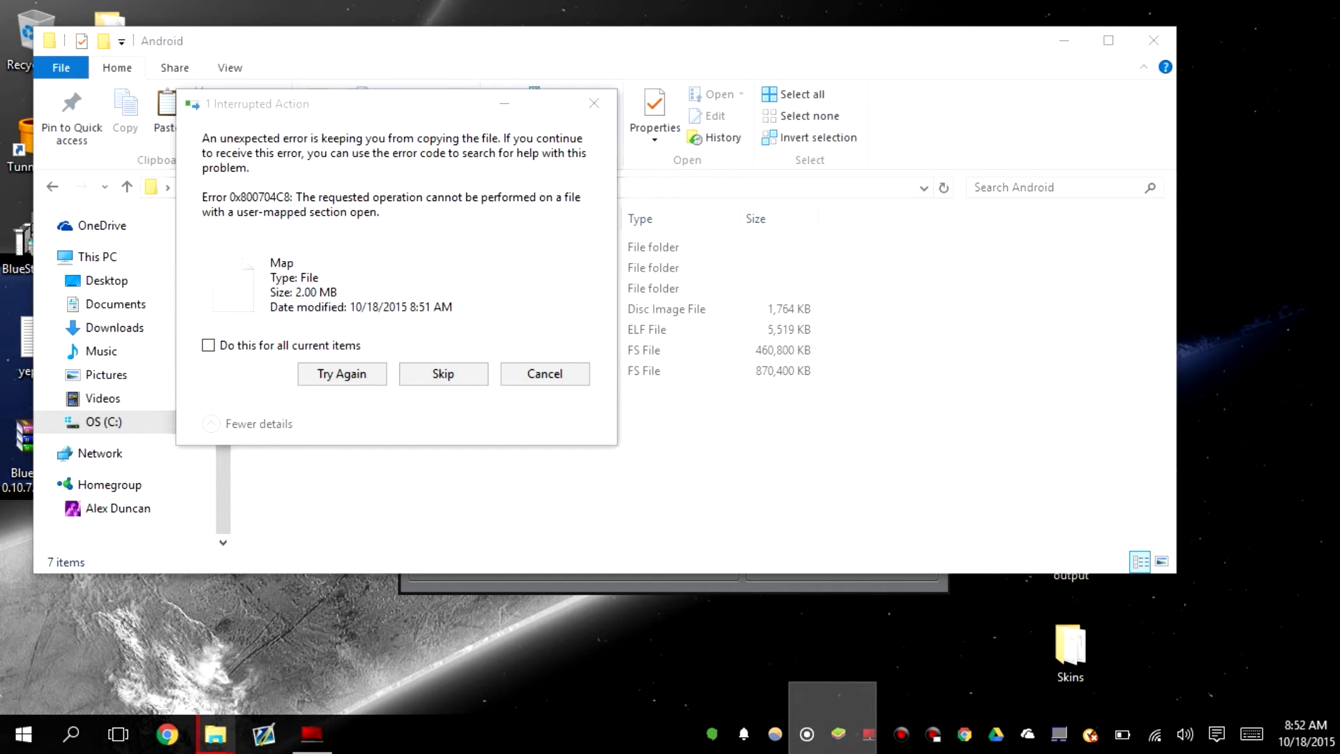
# Quit the BlueStacks background process, retry the interrupted copy, and close the Android folder window
pyautogui.rightClick(838, 734)
pyautogui.click(756, 719)
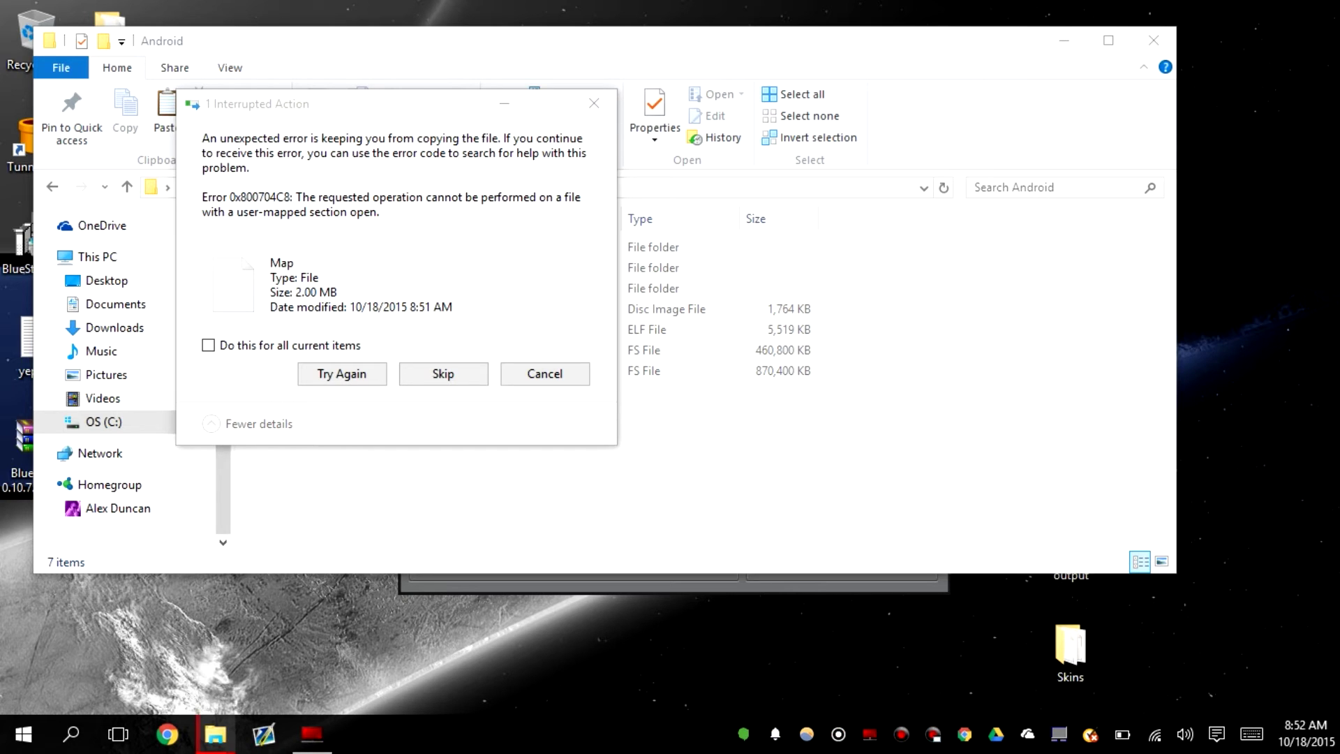
pyautogui.click(341, 373)
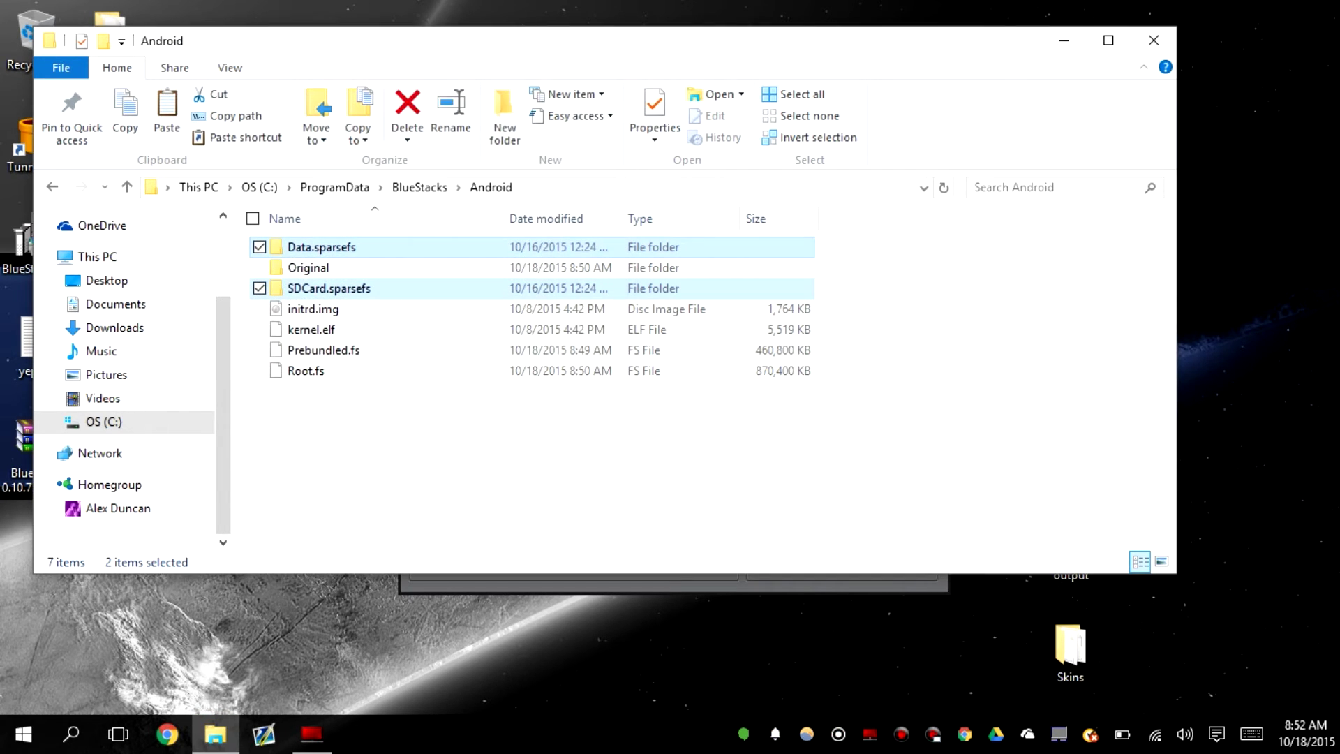
pyautogui.hotkey('alt', 'F4')
# Remove the BlueStacks update notification through the RegEdit2 settings
pyautogui.click(700, 157)
pyautogui.click(763, 157)
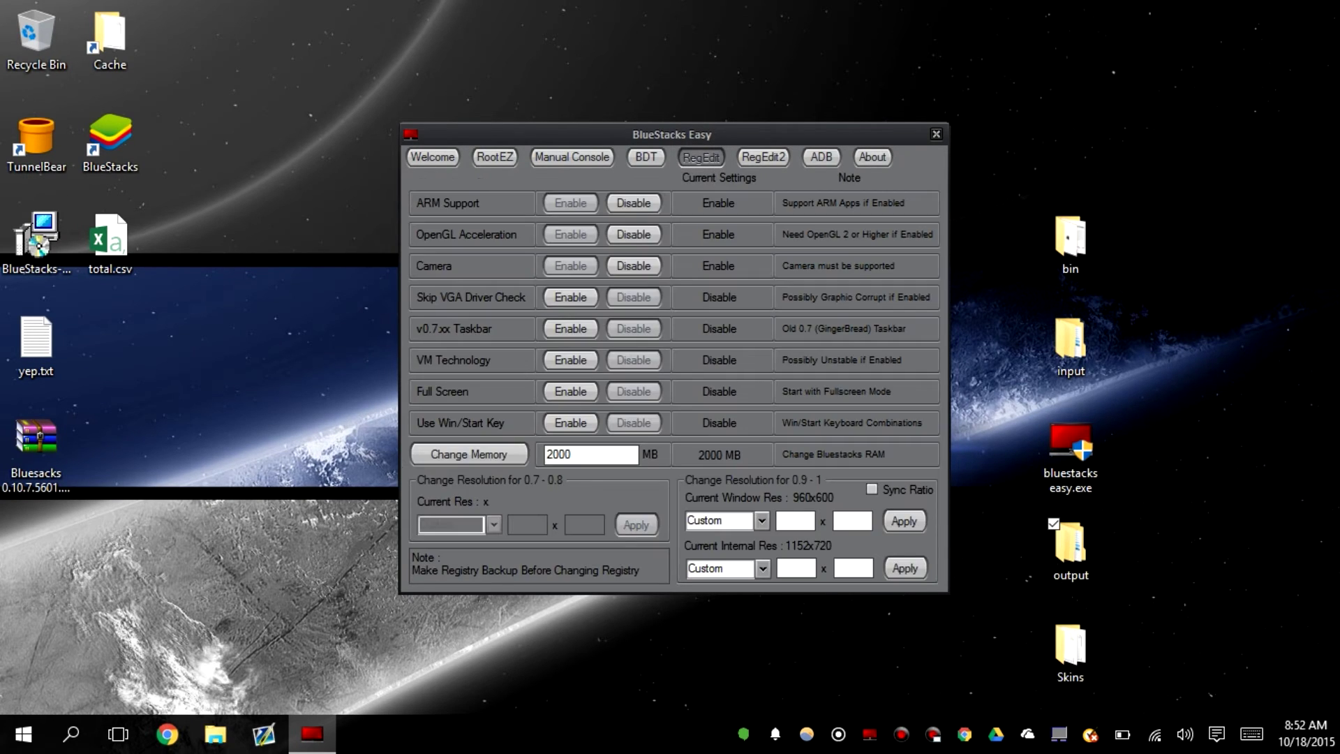
pyautogui.hotkey('ctrl', 'Tab')
pyautogui.hotkey('ctrl', 'shift', 'Tab')
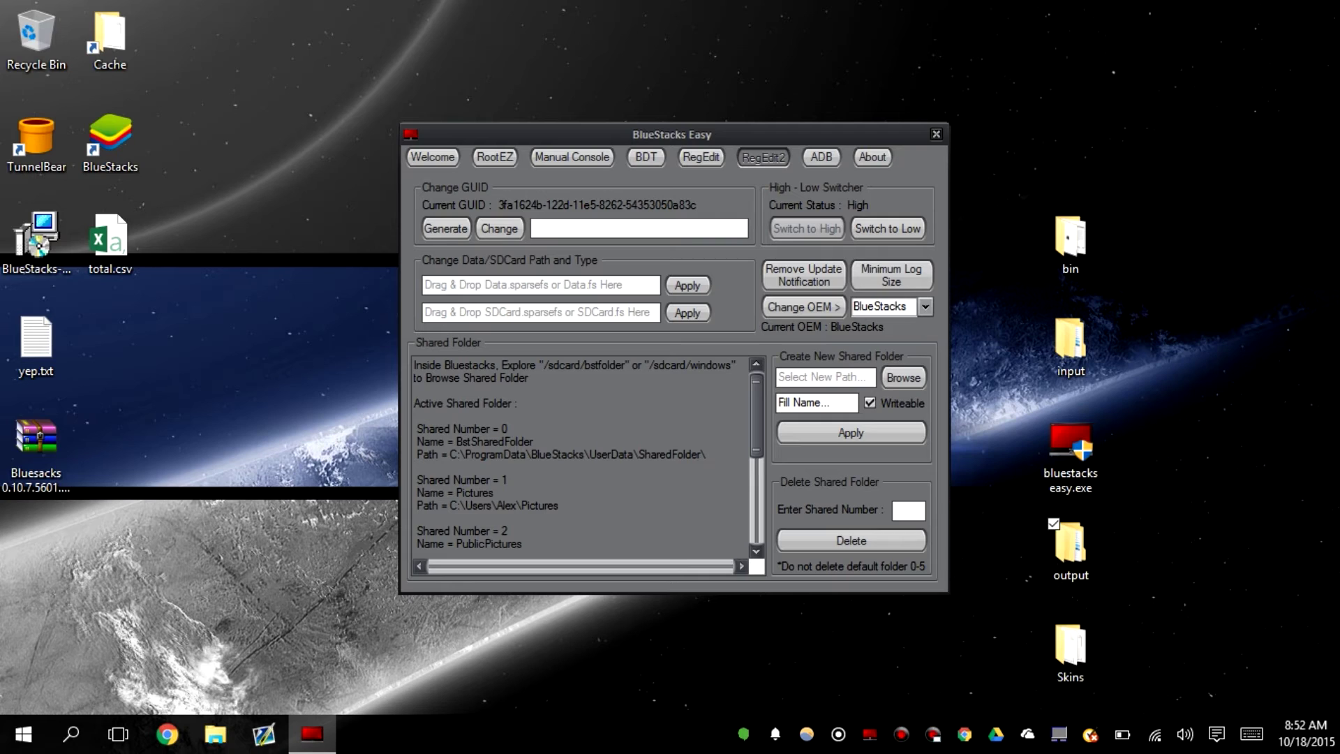
pyautogui.click(803, 275)
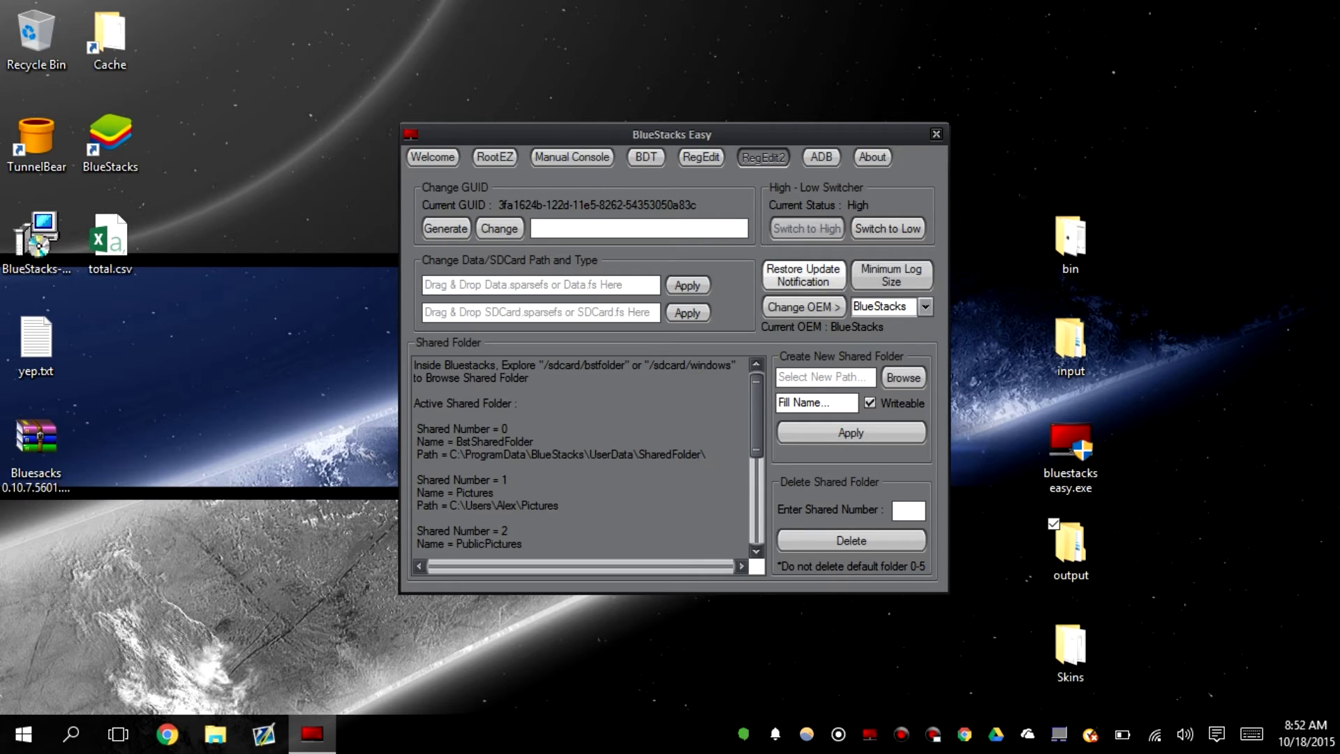
# Look over the available OEM options and the BDT, RegEdit, RegEdit2, ADB, About, Manual Console, RootEZ and Welcome pages of BlueStacks Easy
pyautogui.click(924, 307)
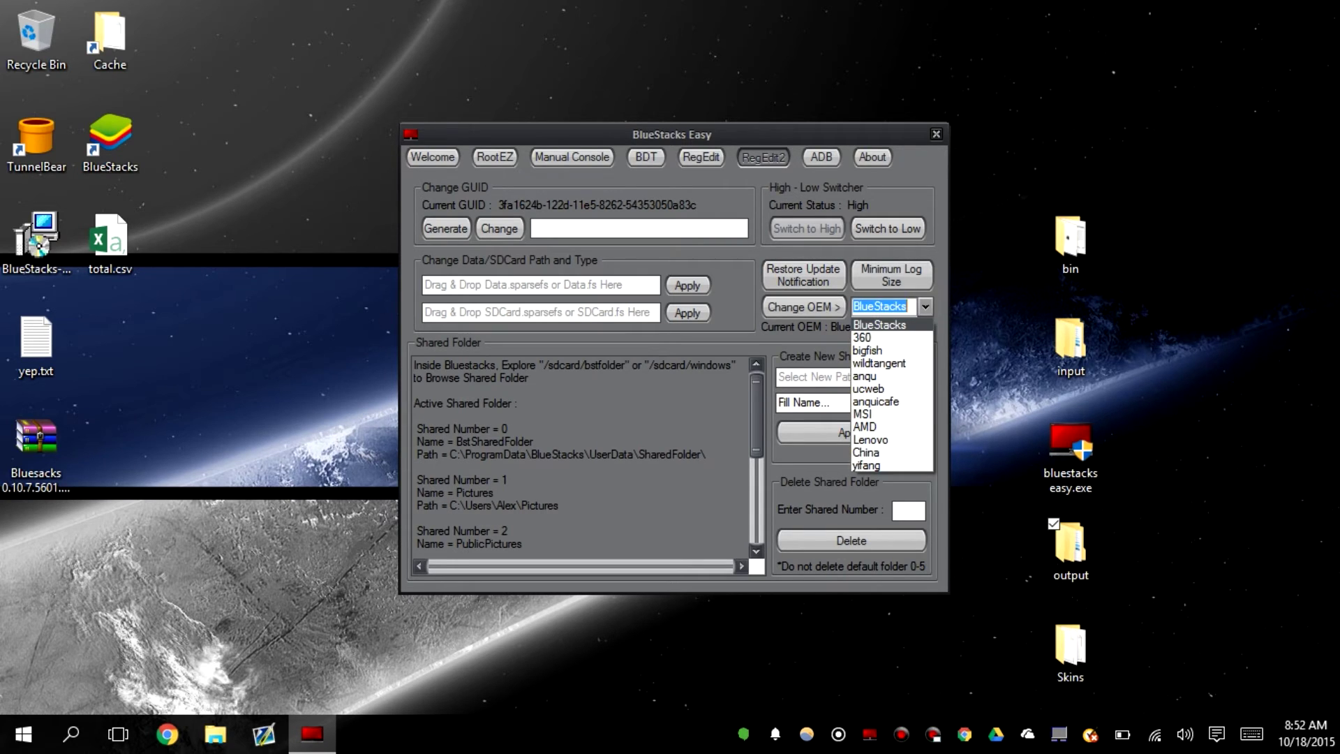
pyautogui.click(787, 464)
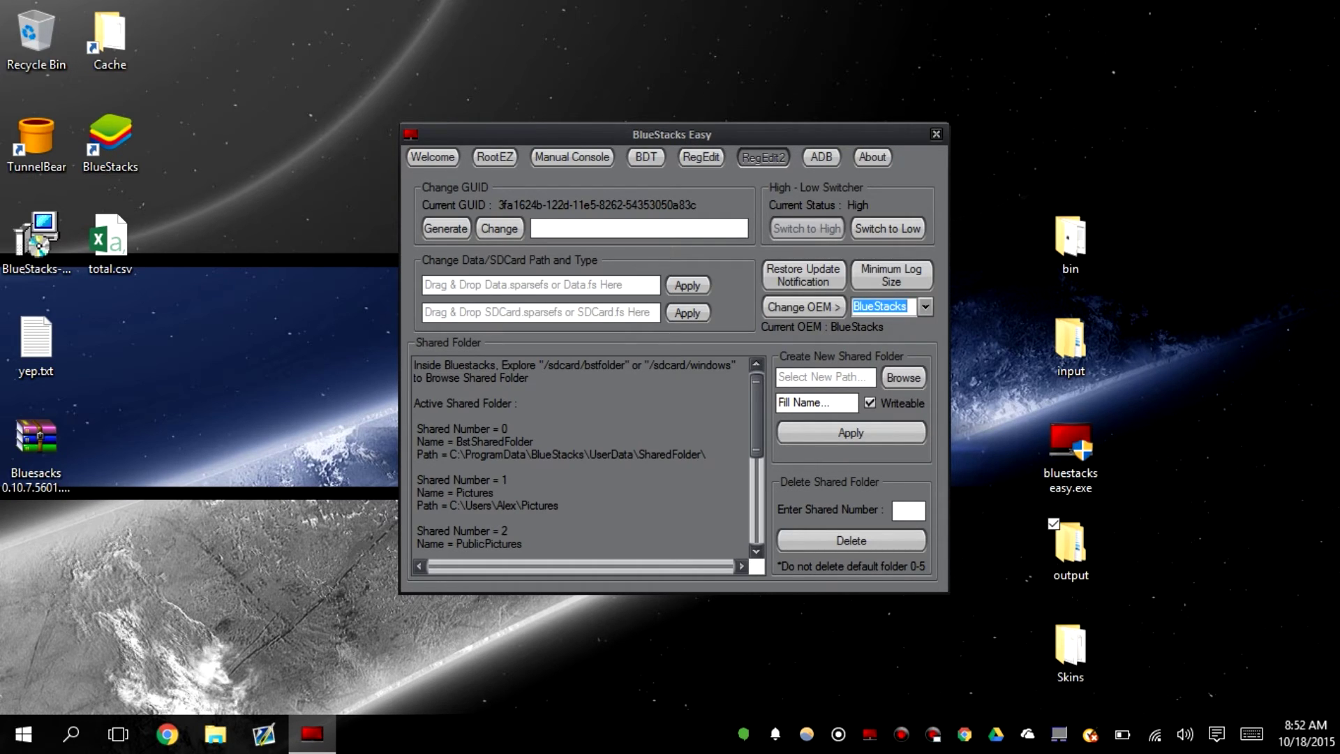
pyautogui.click(646, 156)
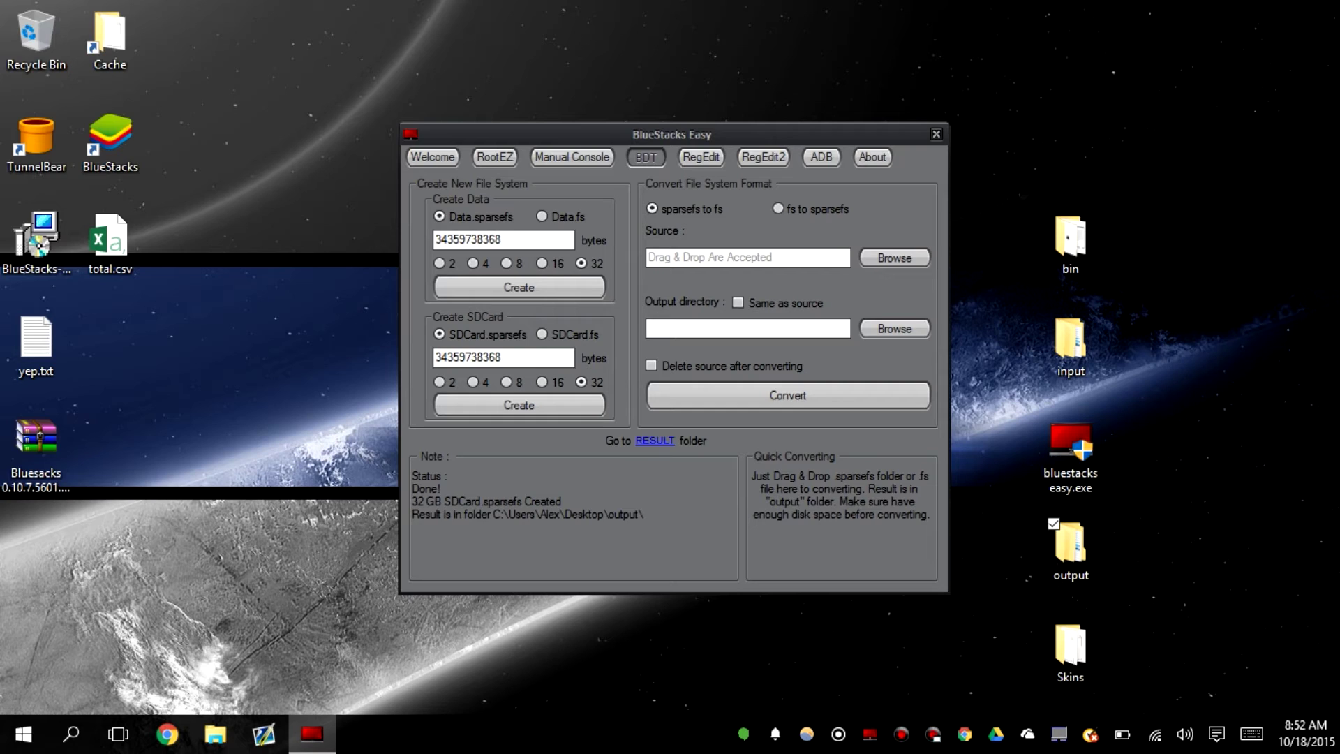
pyautogui.click(763, 156)
pyautogui.click(701, 156)
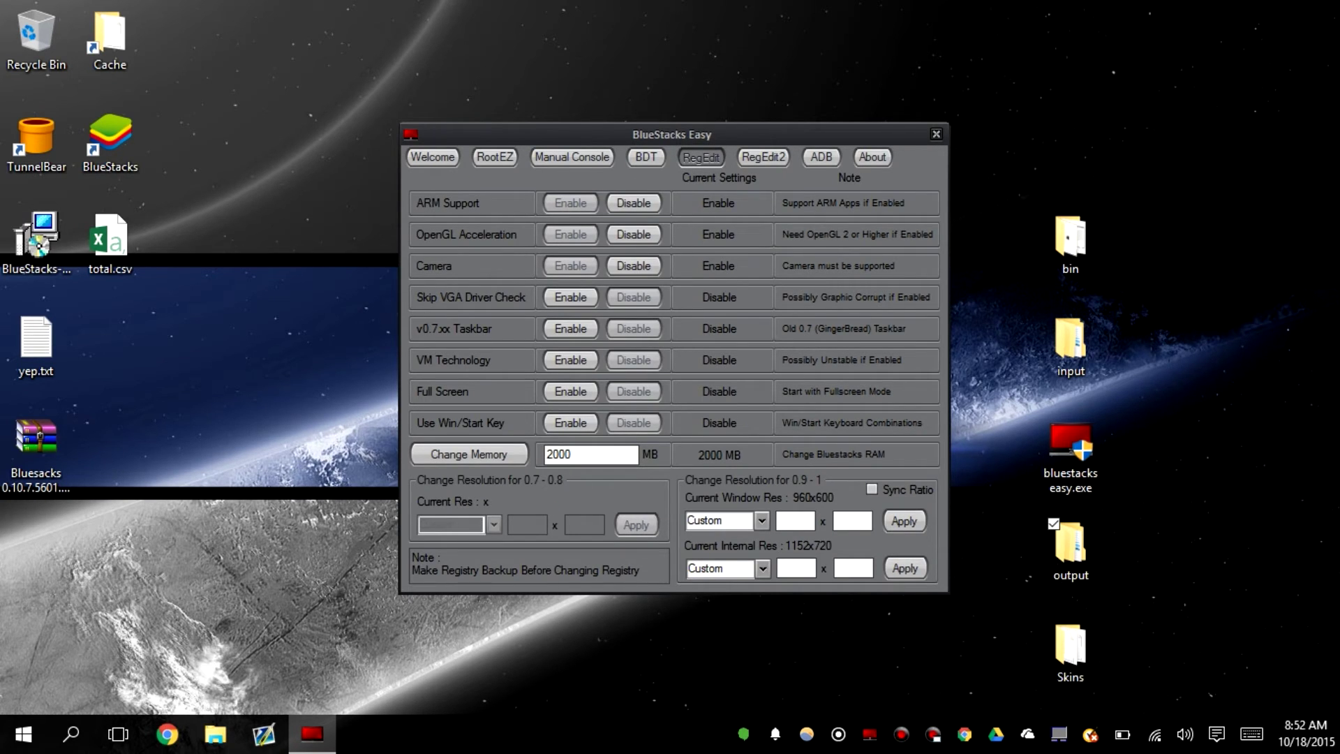
pyautogui.click(821, 157)
pyautogui.click(872, 156)
pyautogui.click(821, 156)
pyautogui.click(871, 157)
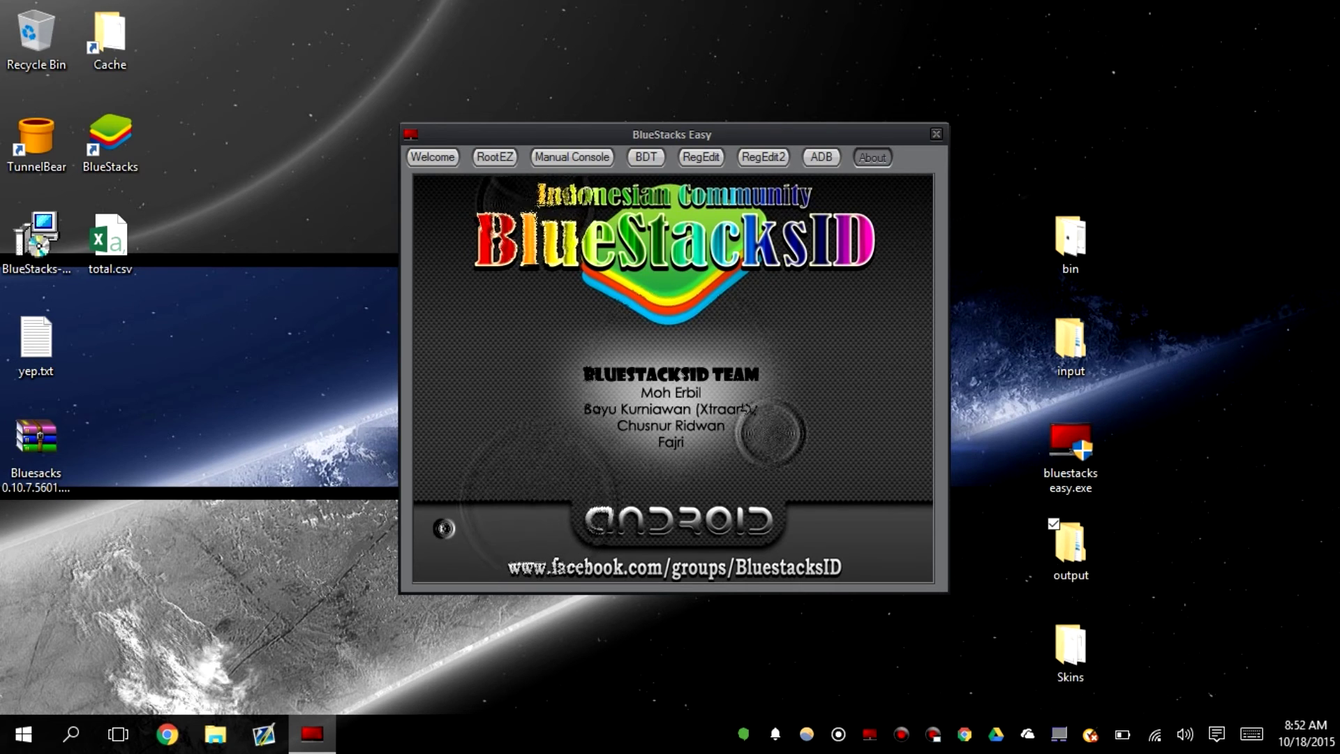
pyautogui.click(572, 157)
pyautogui.click(497, 158)
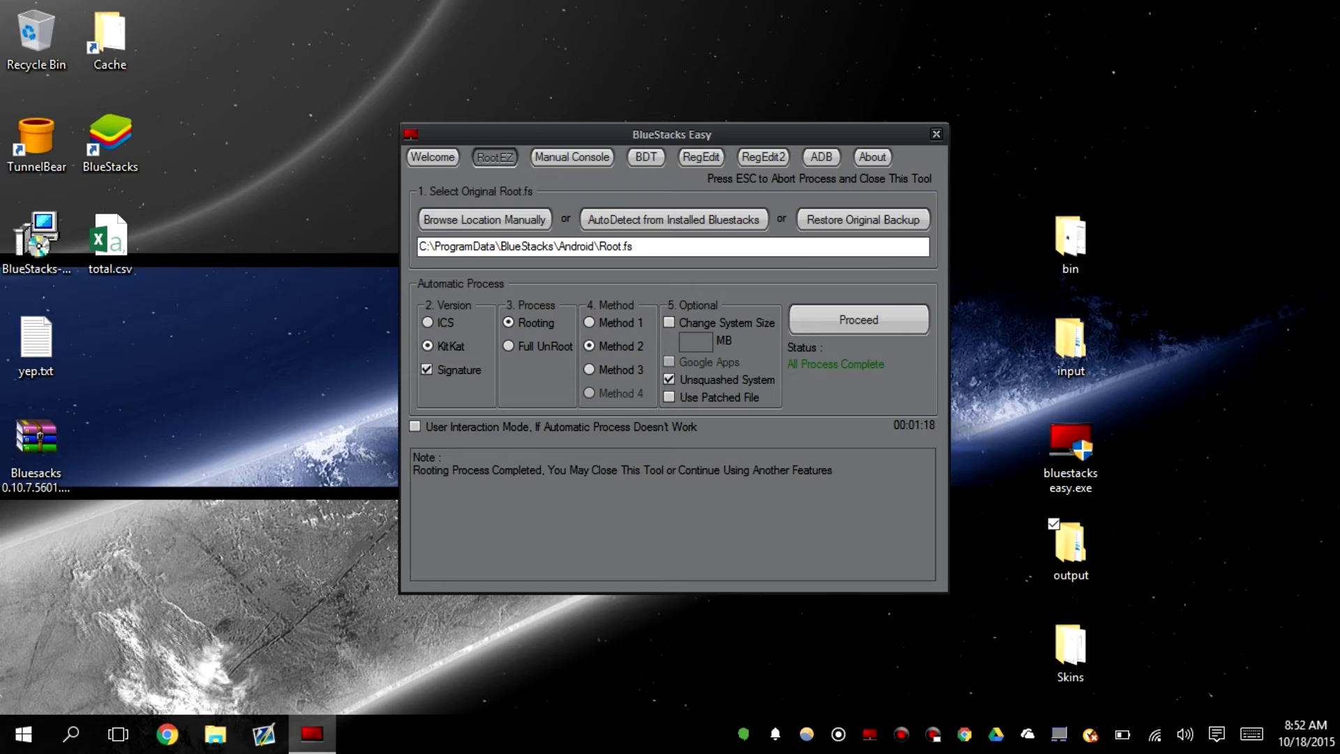
pyautogui.click(432, 157)
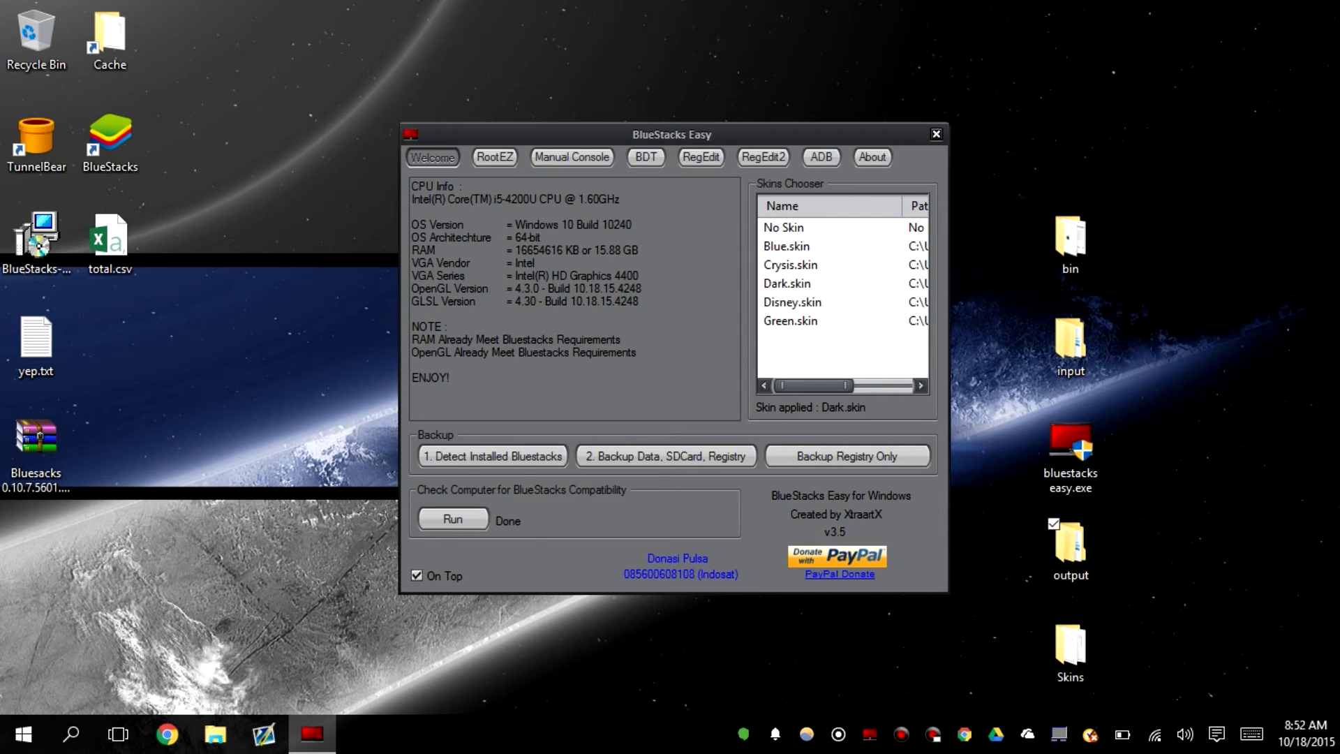
# Close BlueStacks Easy and launch BlueStacks App Player from the desktop
pyautogui.click(936, 134)
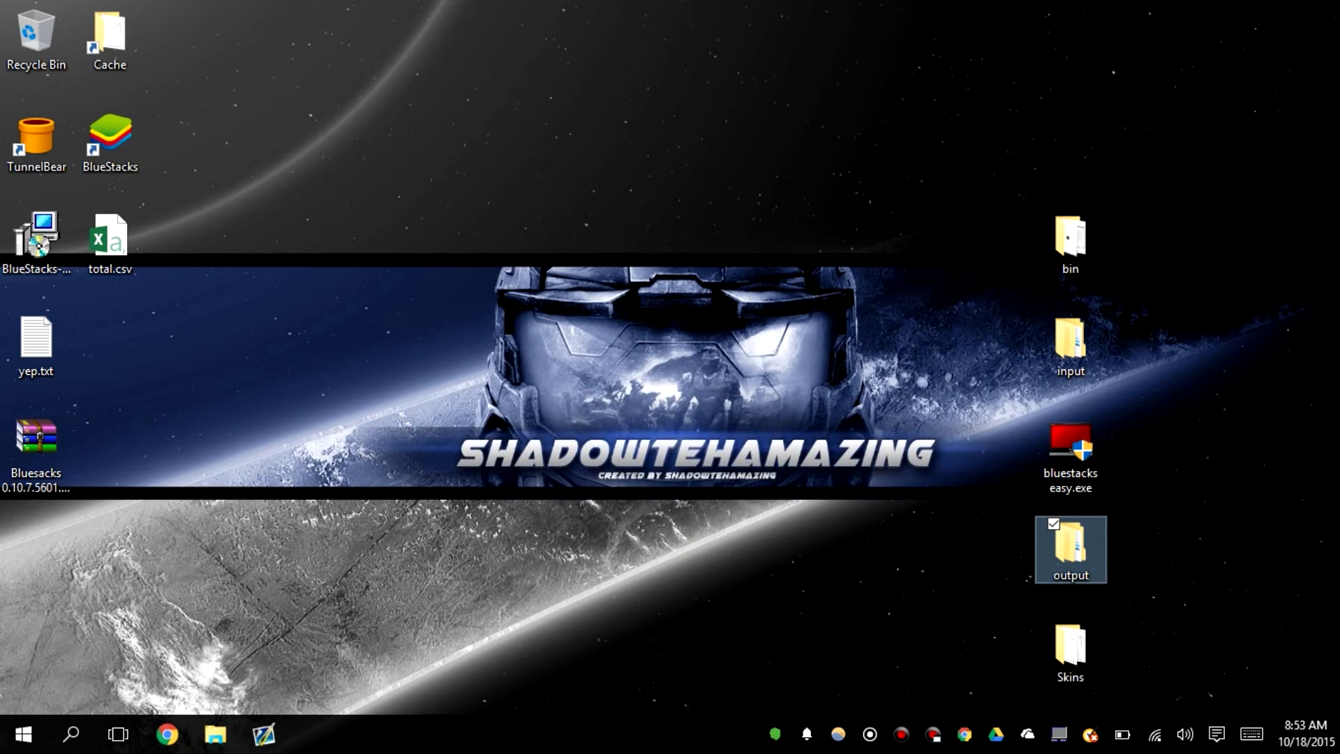
pyautogui.doubleClick(110, 136)
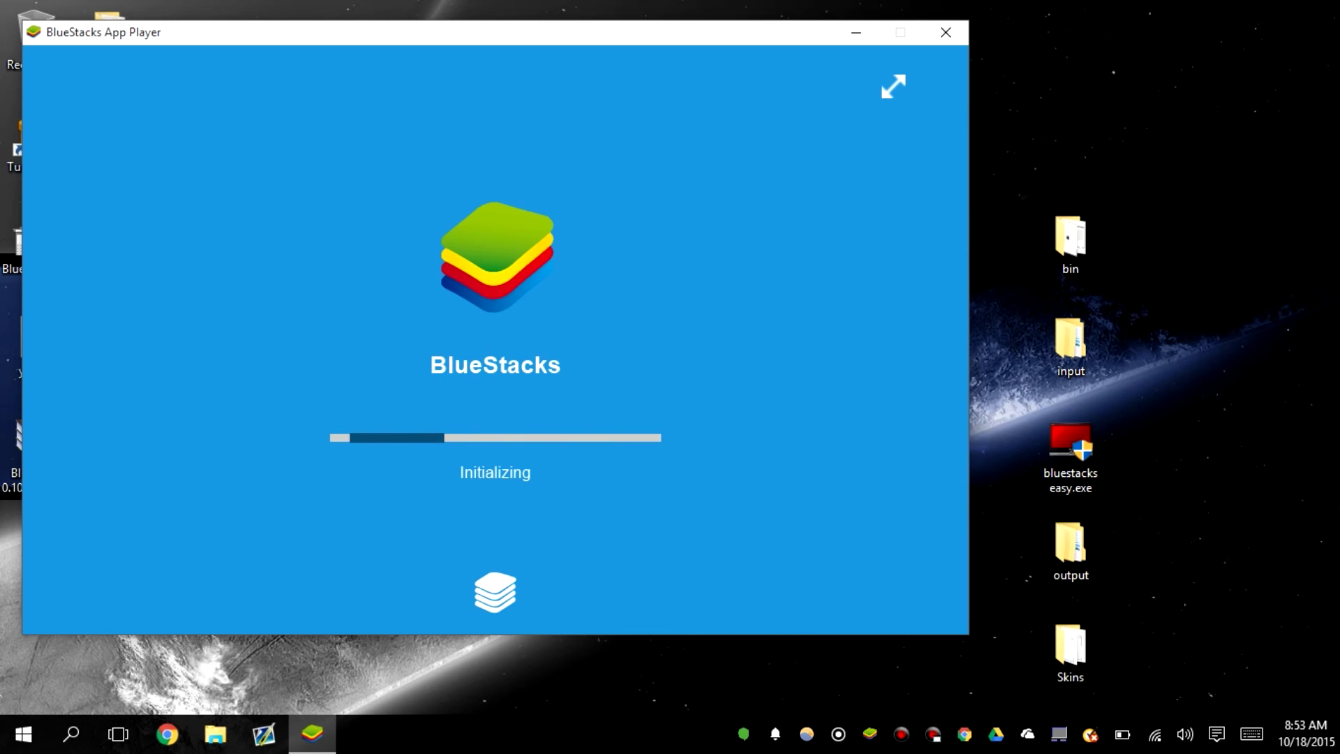
# Delete the bin, input, output and Skins folders together with bluestacks easy.exe from the desktop
pyautogui.moveTo(1036, 163); pyautogui.dragTo(1143, 662)
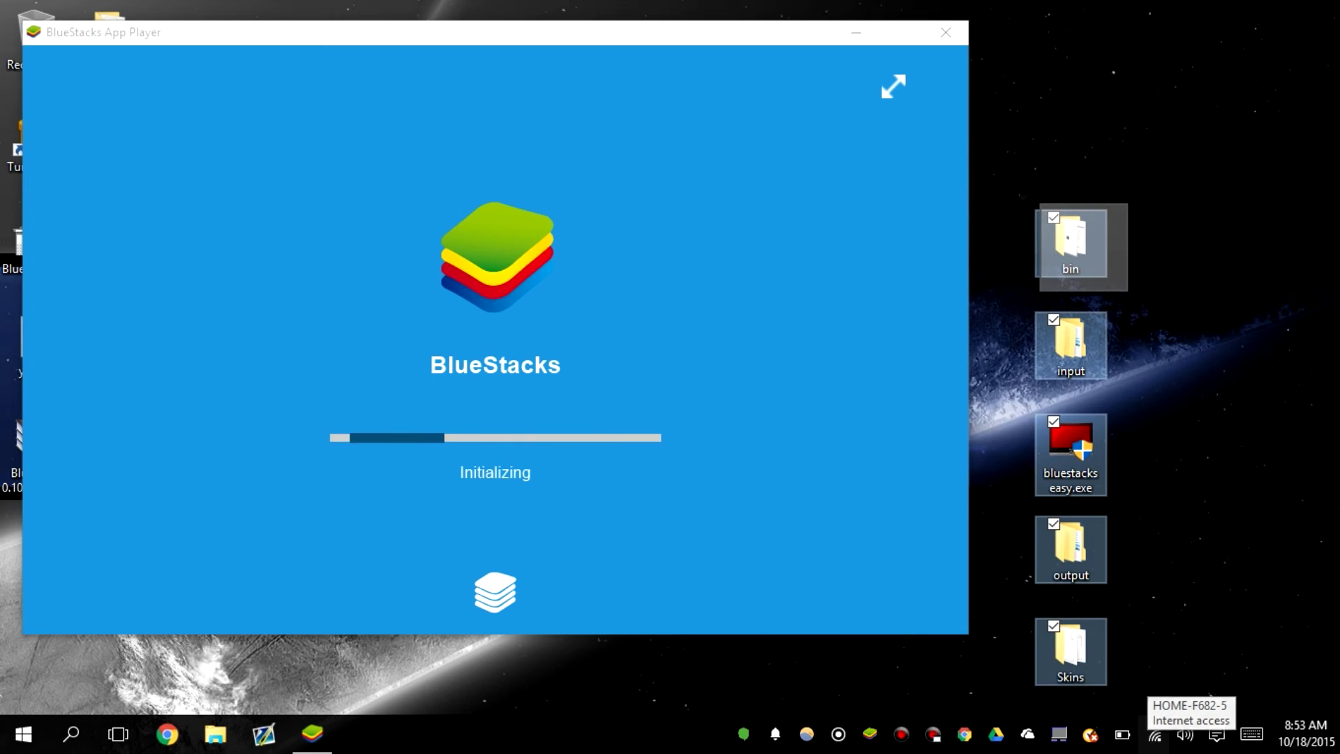
pyautogui.rightClick(1083, 245)
pyautogui.click(830, 686)
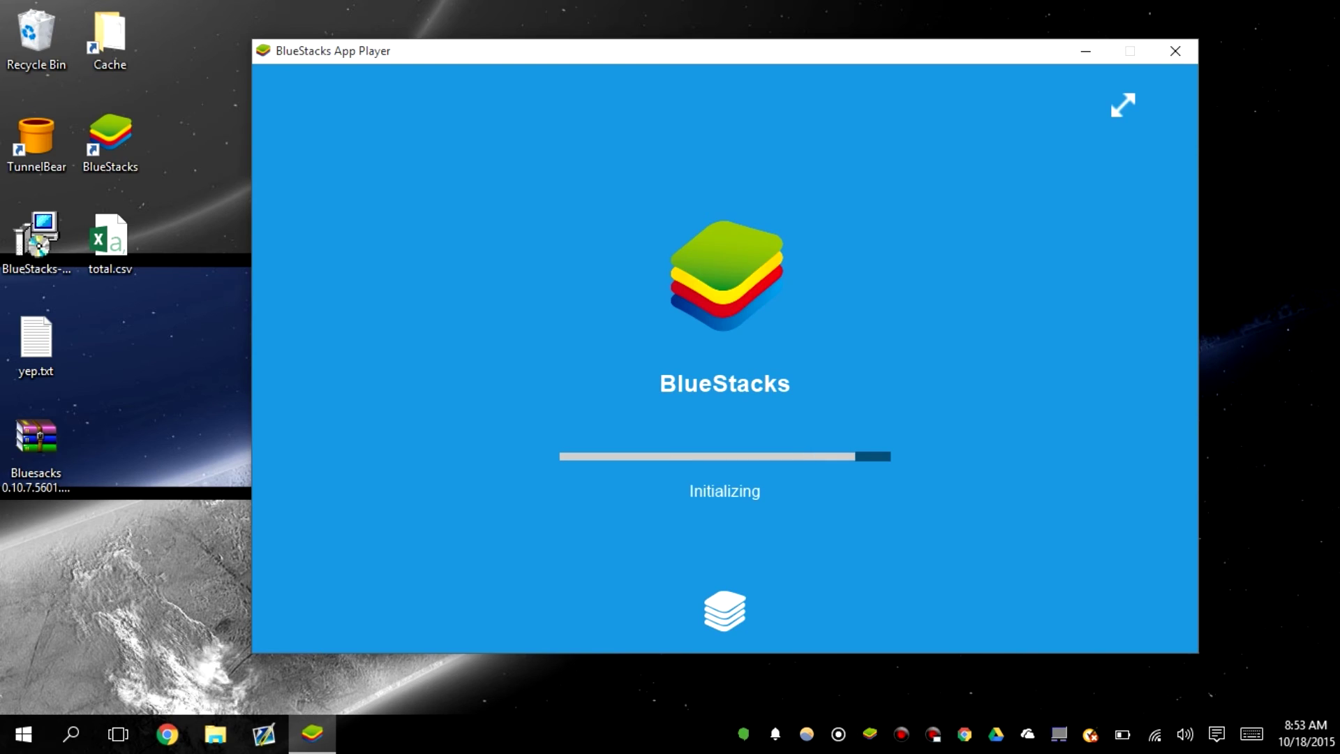
# Empty the Recycle Bin to permanently remove the deleted rooting tool files
pyautogui.click(35, 39)
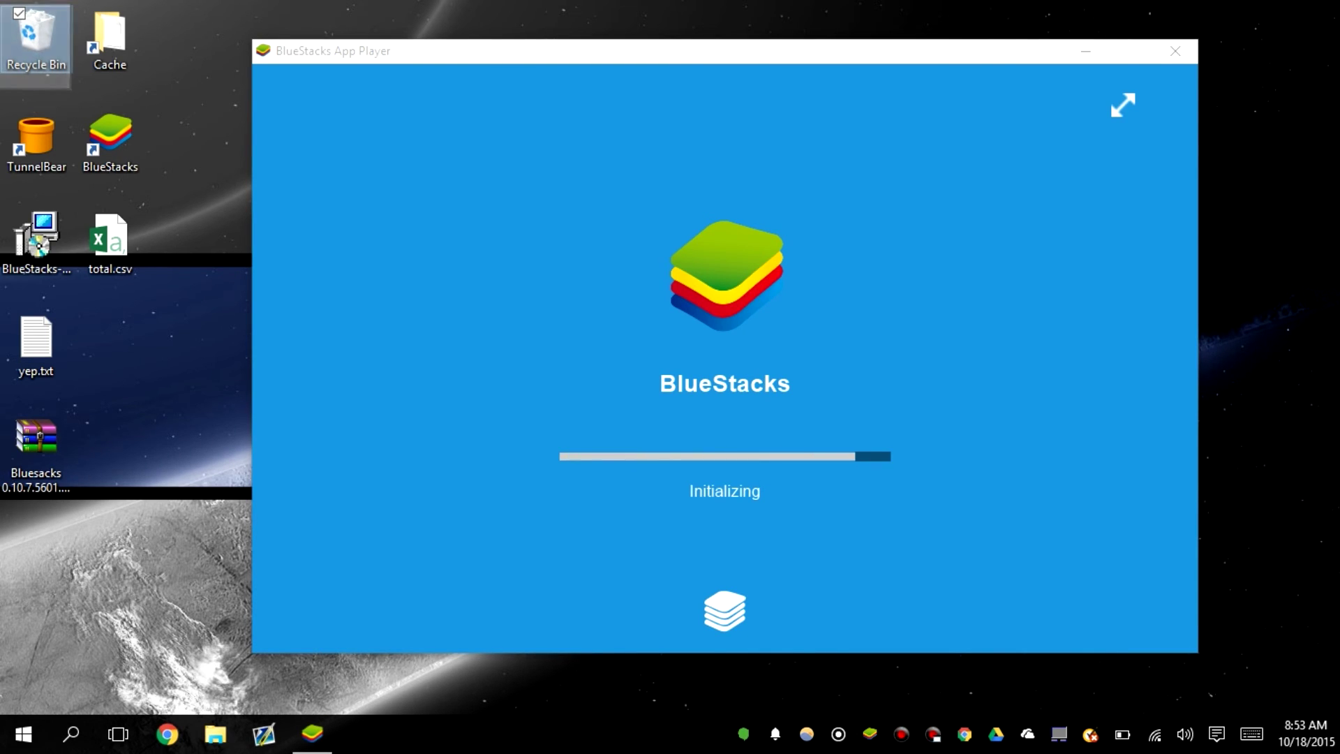
pyautogui.rightClick(6, 52)
pyautogui.click(82, 115)
pyautogui.click(751, 382)
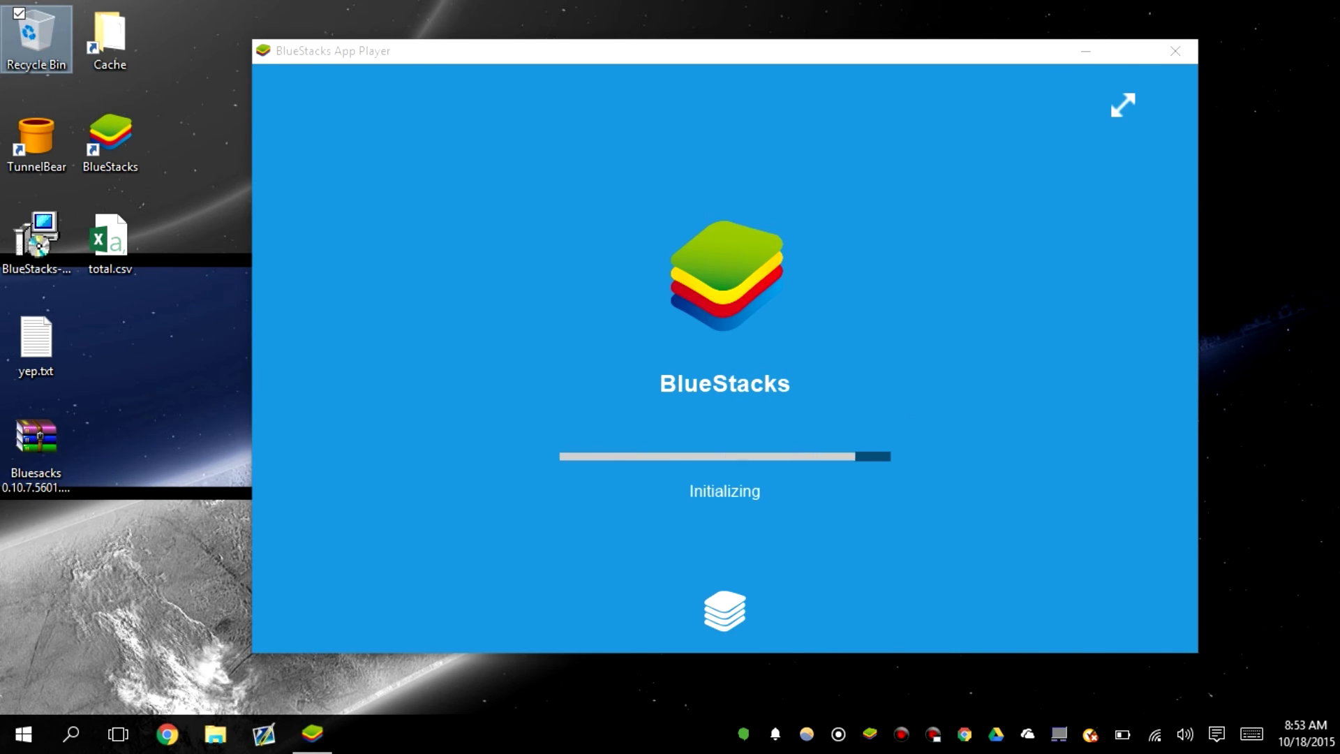
# Move BlueStacks-Installer_native.exe from the desktop to the Recycle Bin
pyautogui.click(36, 255)
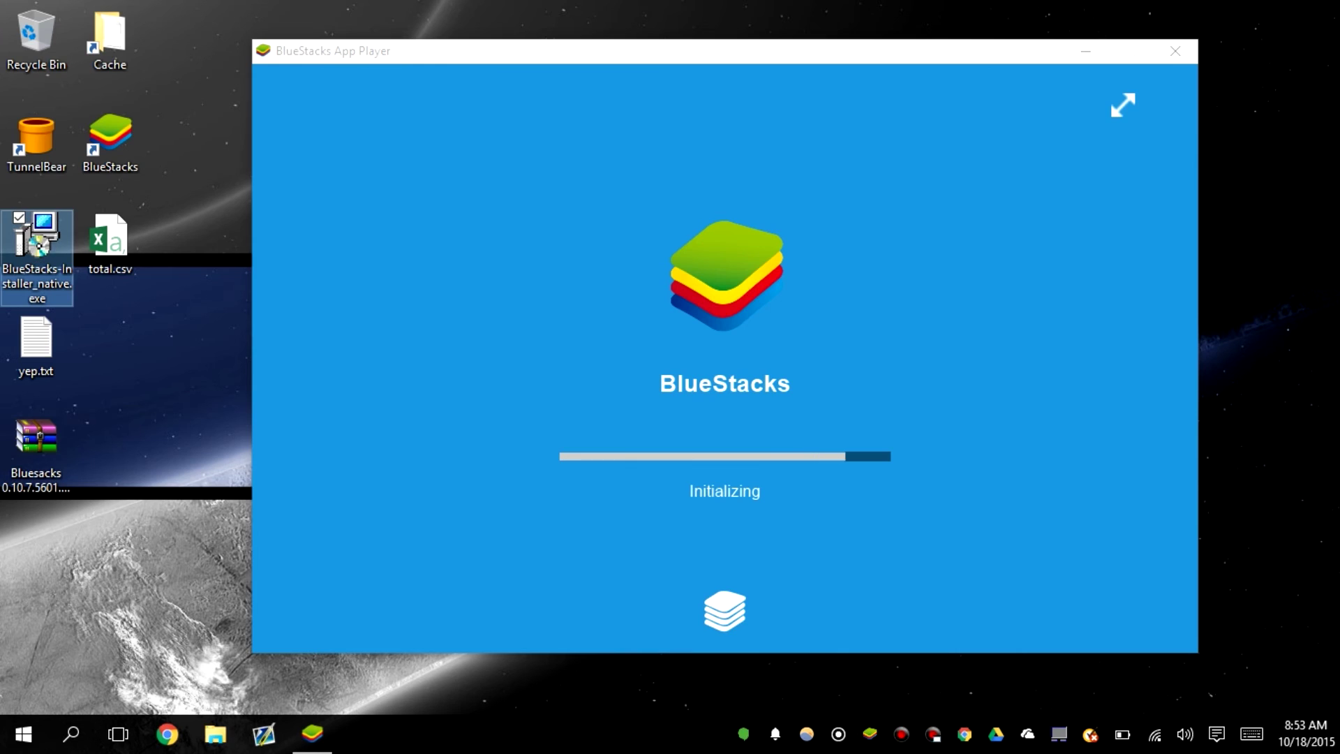
pyautogui.moveTo(36, 238); pyautogui.dragTo(35, 32)
pyautogui.click(36, 440)
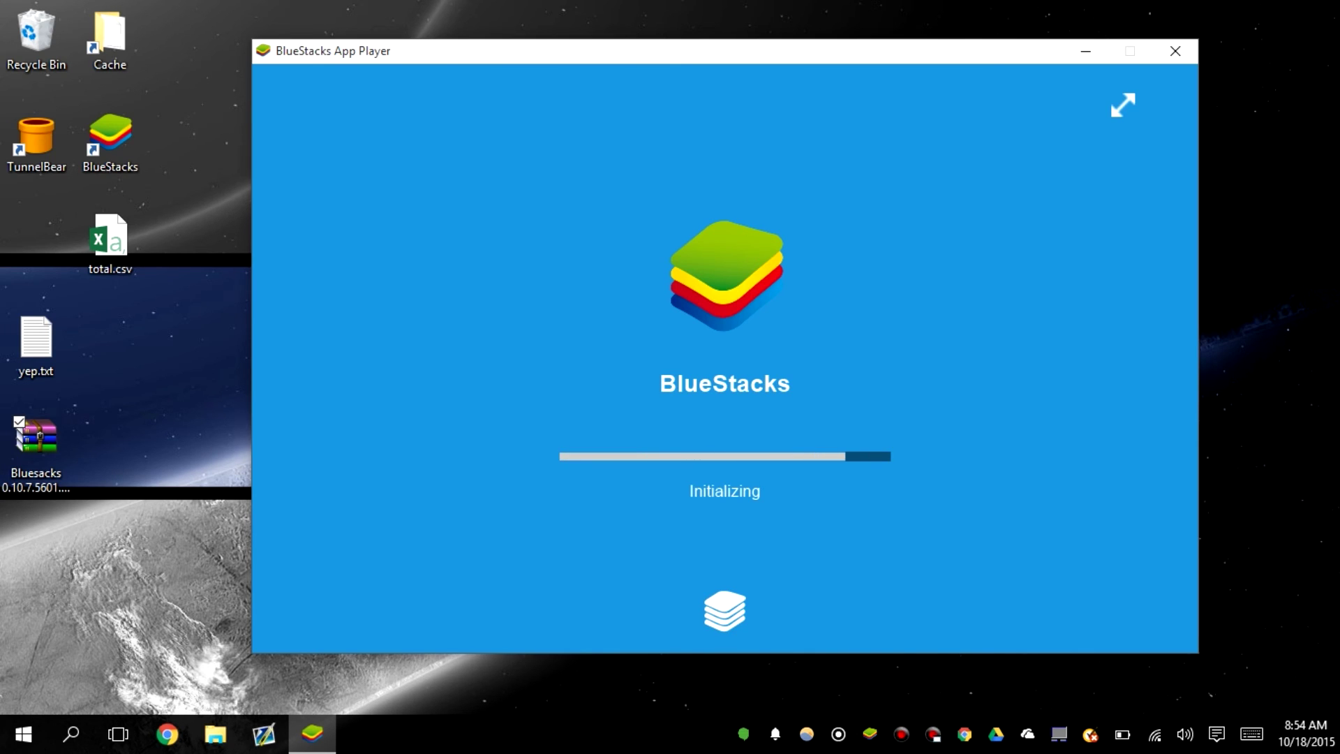
# Put away the Bandicam window, close BlueStacks App Player and launch it again
pyautogui.click(901, 733)
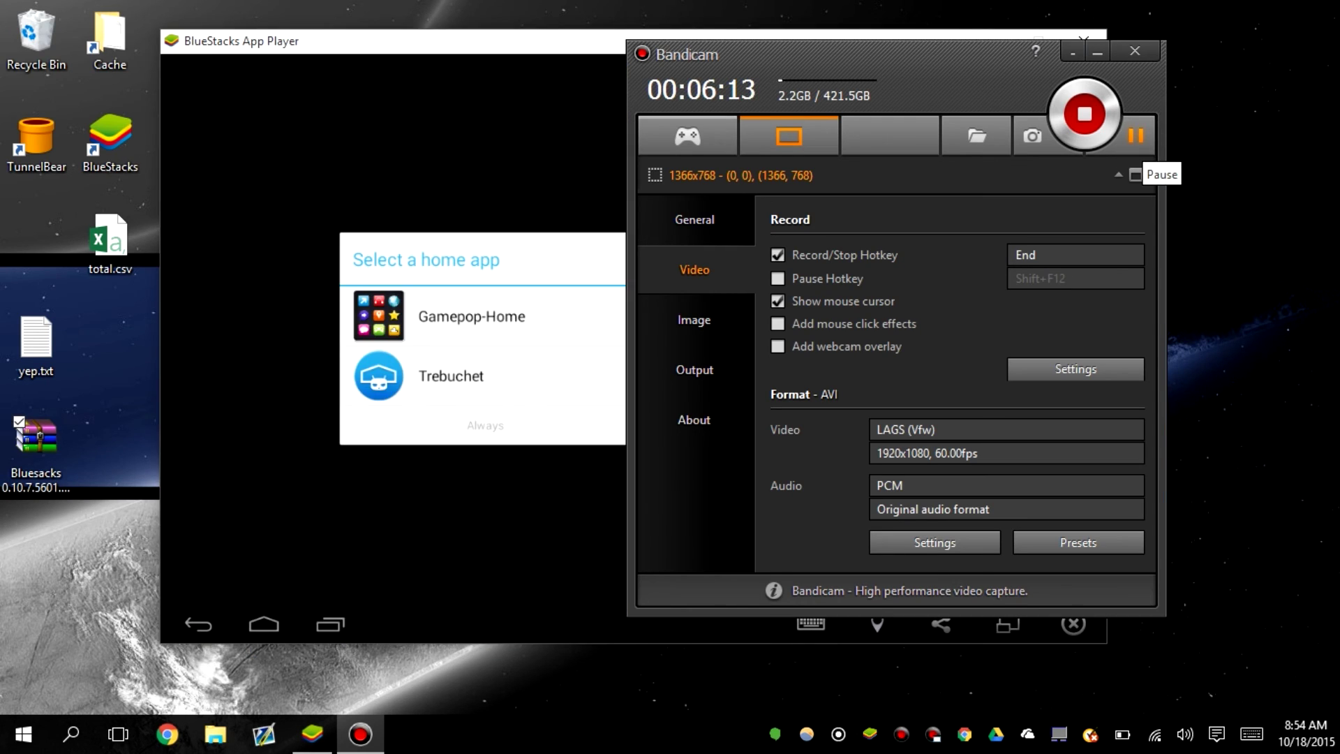
pyautogui.click(689, 511)
pyautogui.click(1071, 53)
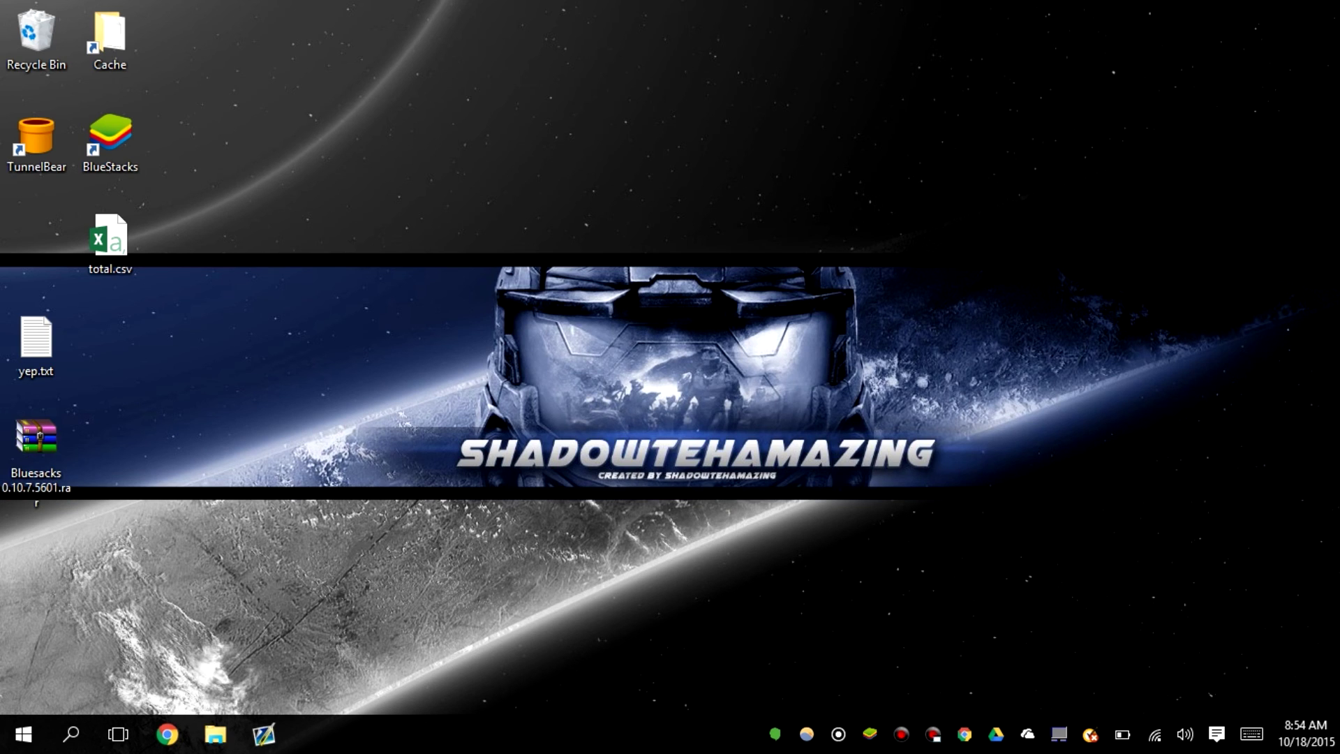
pyautogui.doubleClick(122, 152)
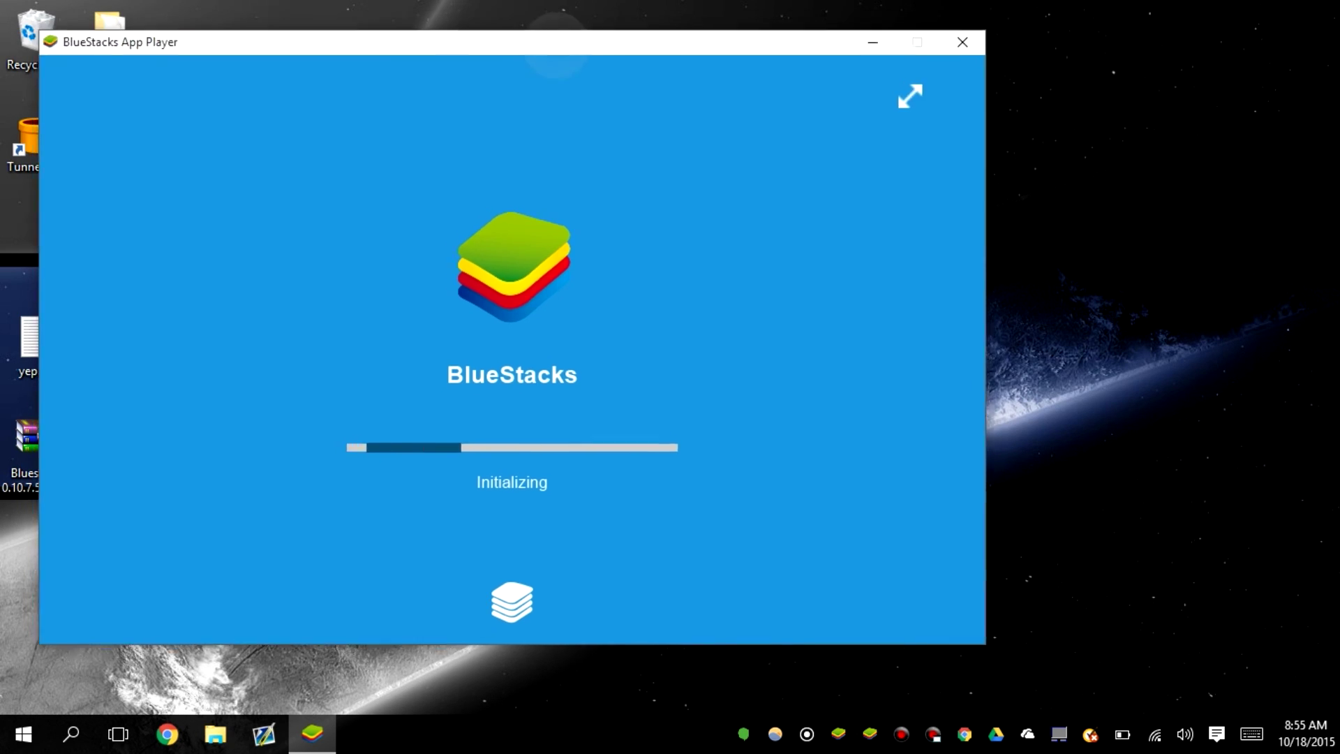
# Empty the Recycle Bin again to permanently remove the discarded BlueStacks installer
pyautogui.click(43, 38)
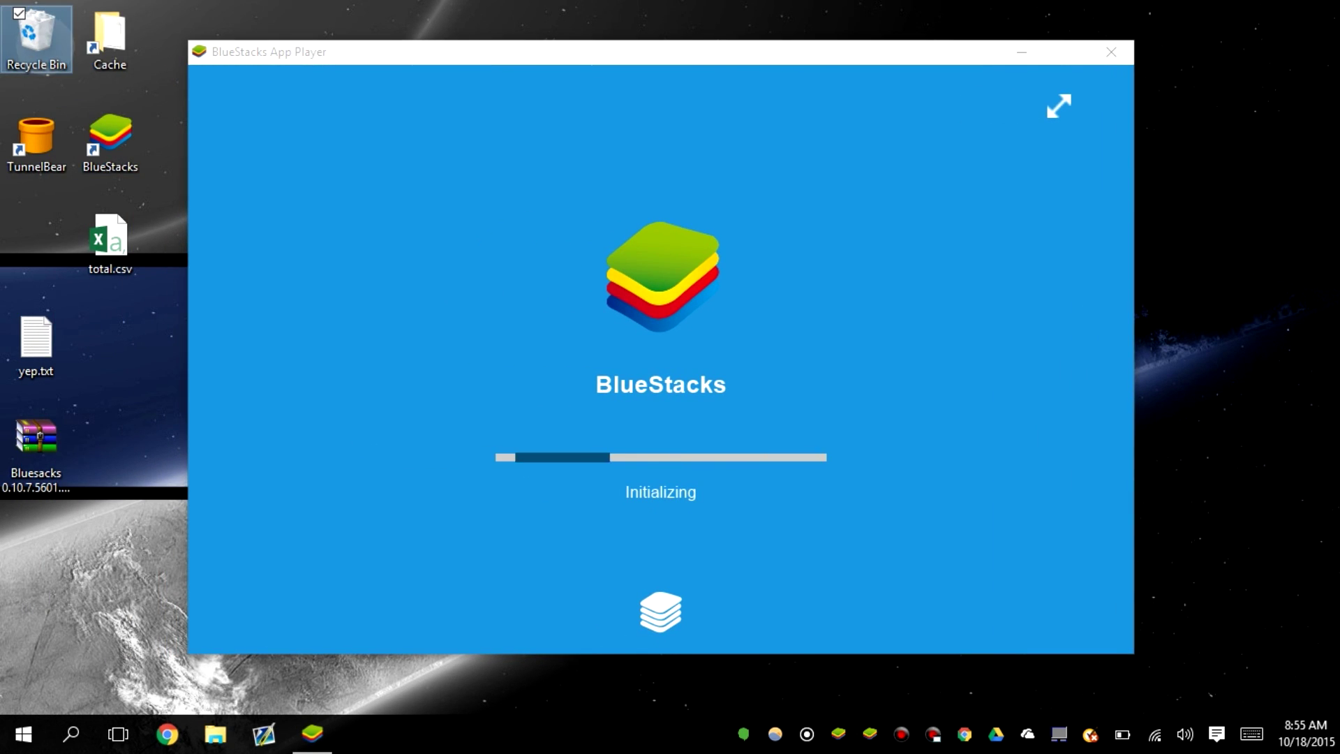
pyautogui.rightClick(36, 35)
pyautogui.click(90, 104)
pyautogui.click(748, 442)
# Set Trebuchet as the home app in BlueStacks with the Always option
pyautogui.click(556, 387)
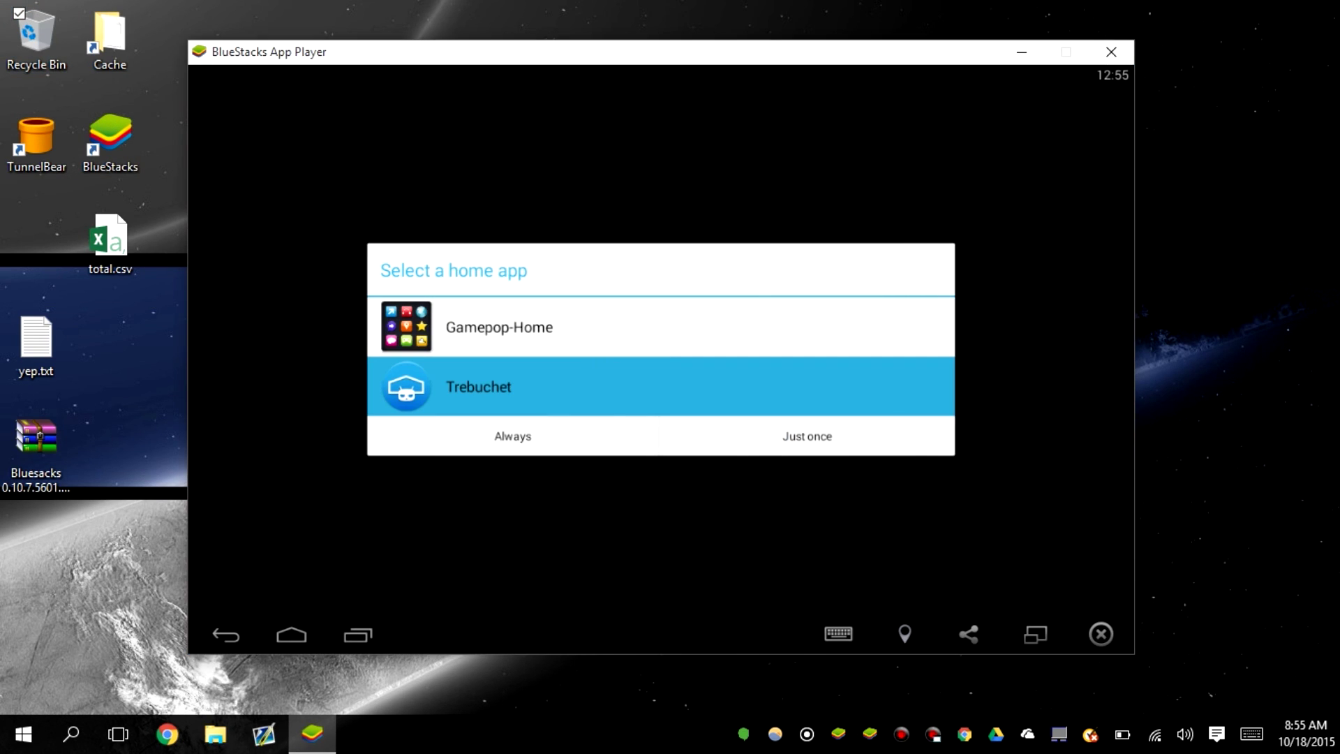
pyautogui.click(555, 447)
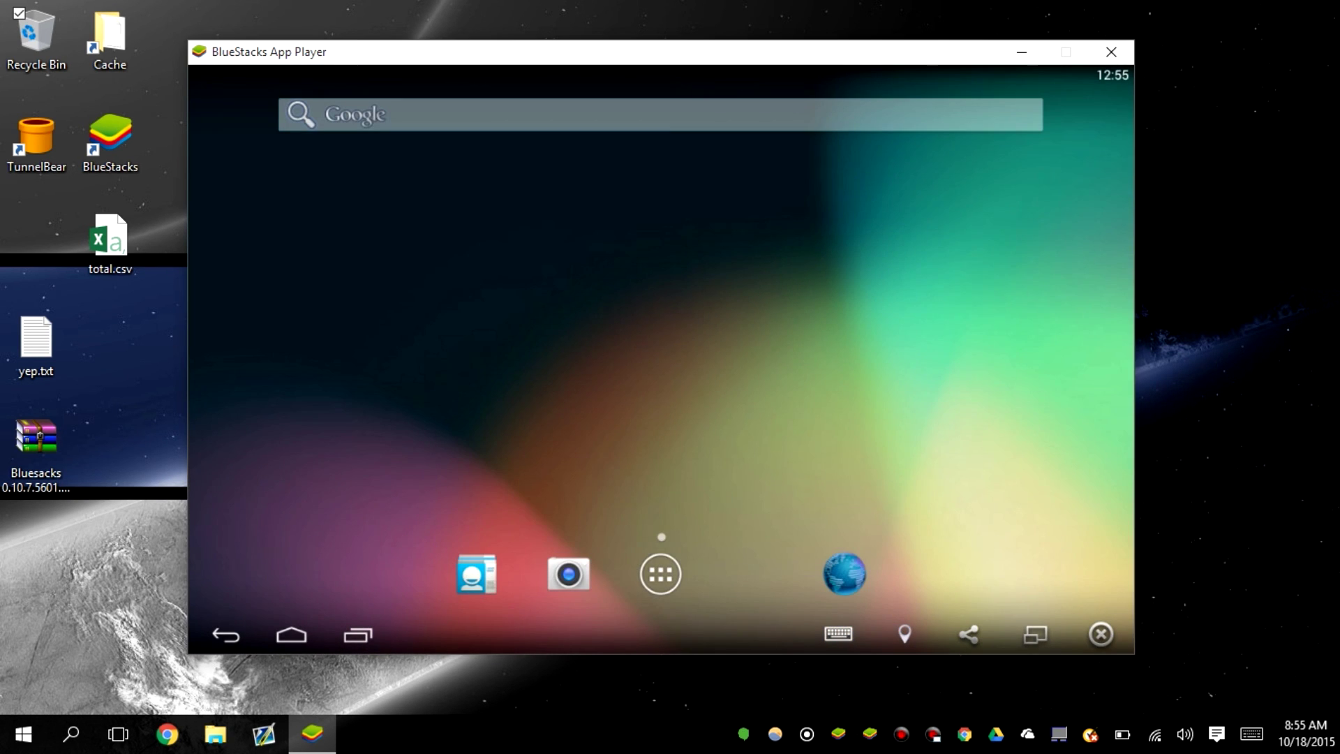
# Open Root Checker from the app list, run its root check and allow its Superuser request with the choice remembered forever
pyautogui.click(661, 574)
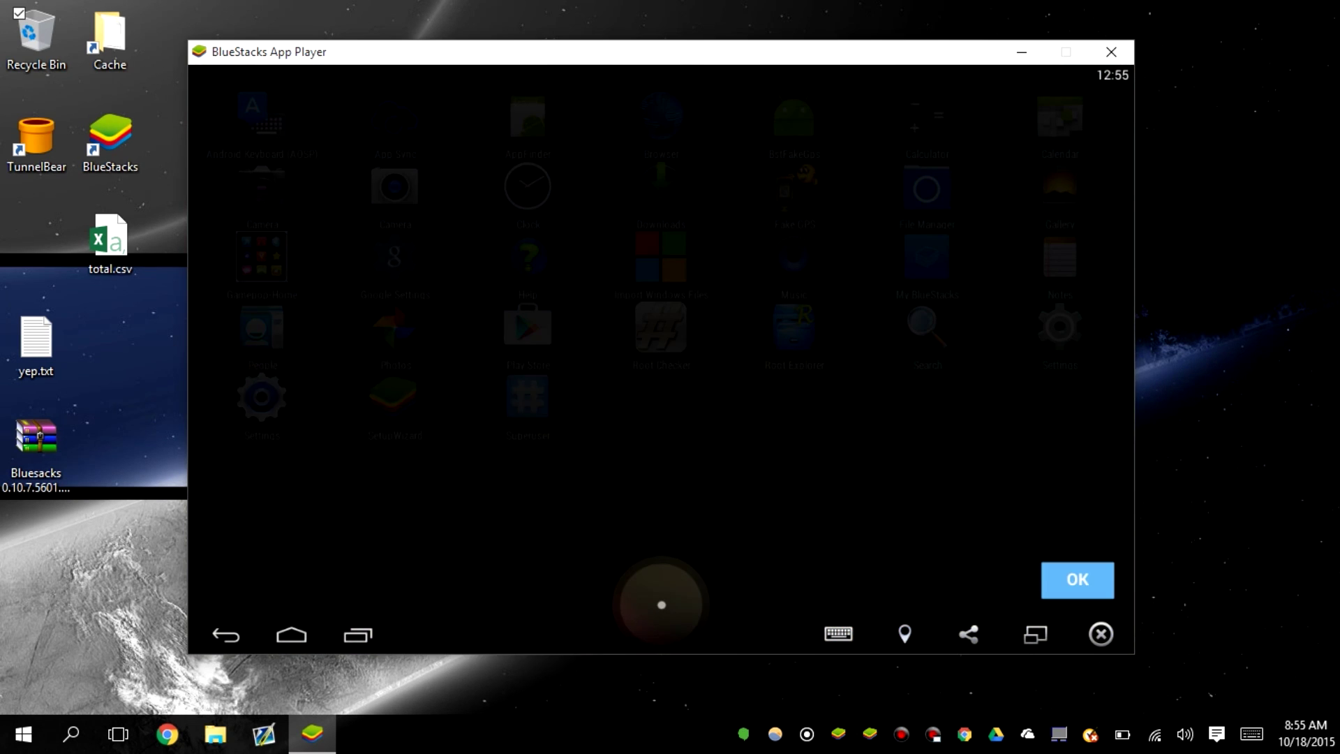
pyautogui.click(1076, 579)
pyautogui.click(661, 334)
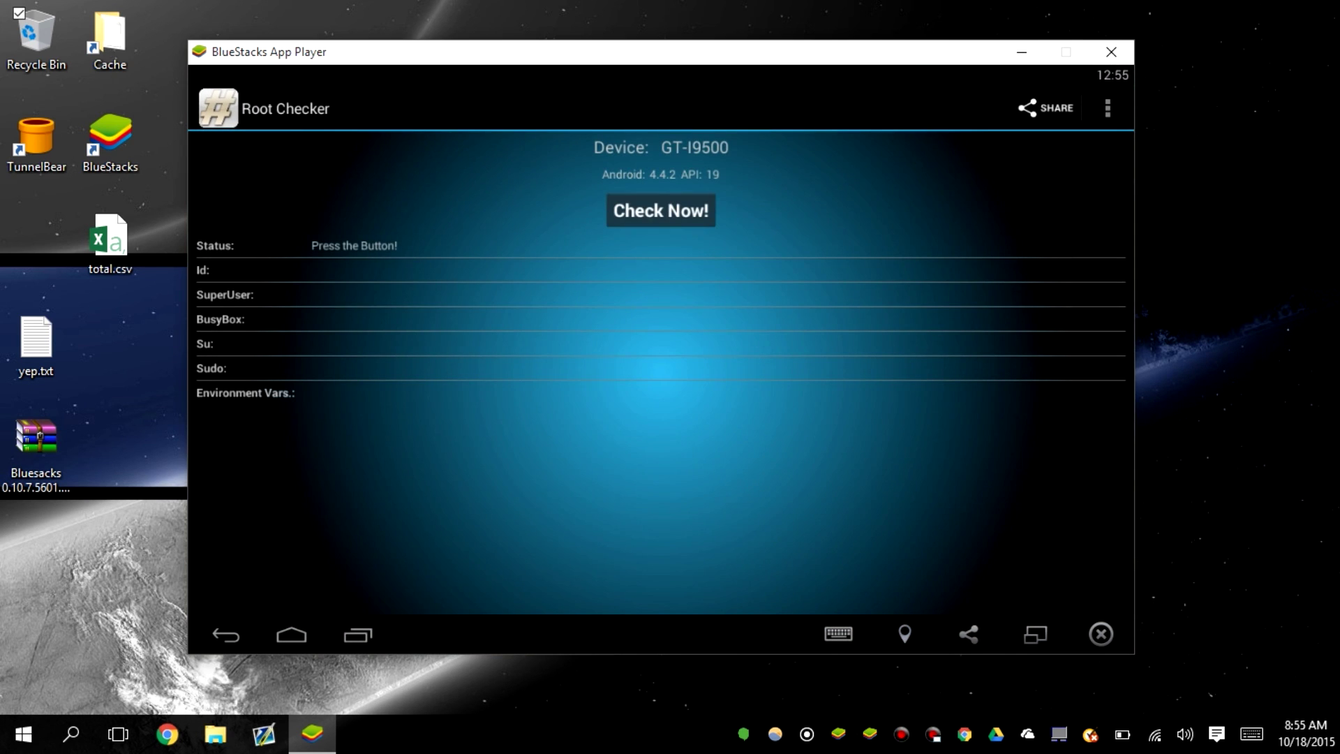
pyautogui.click(661, 210)
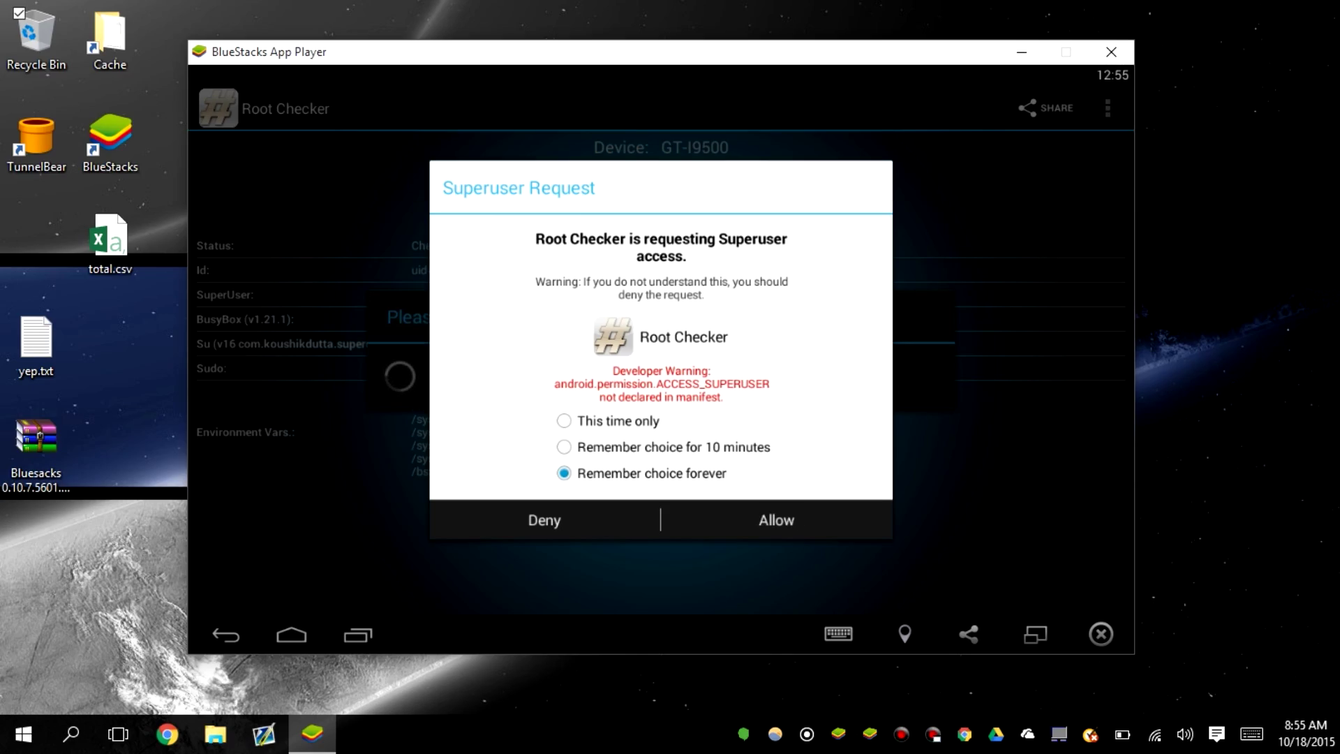
pyautogui.click(776, 519)
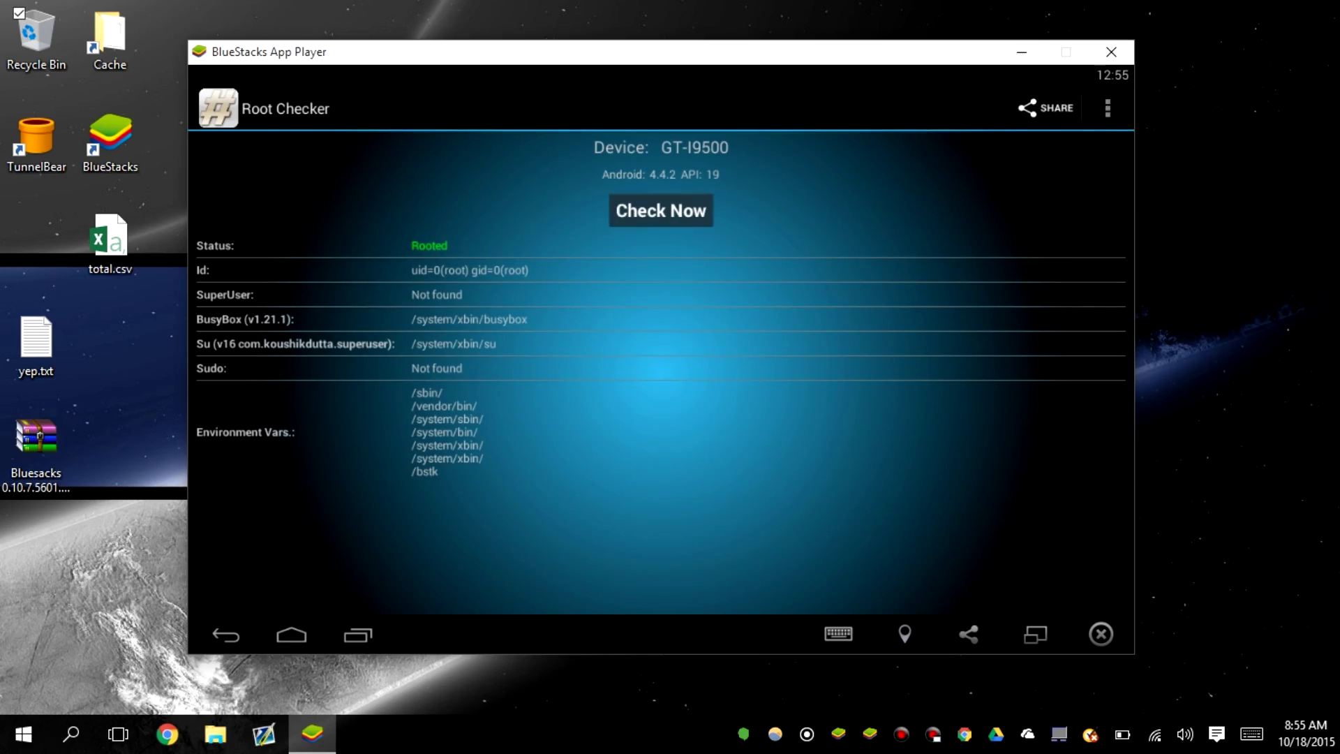